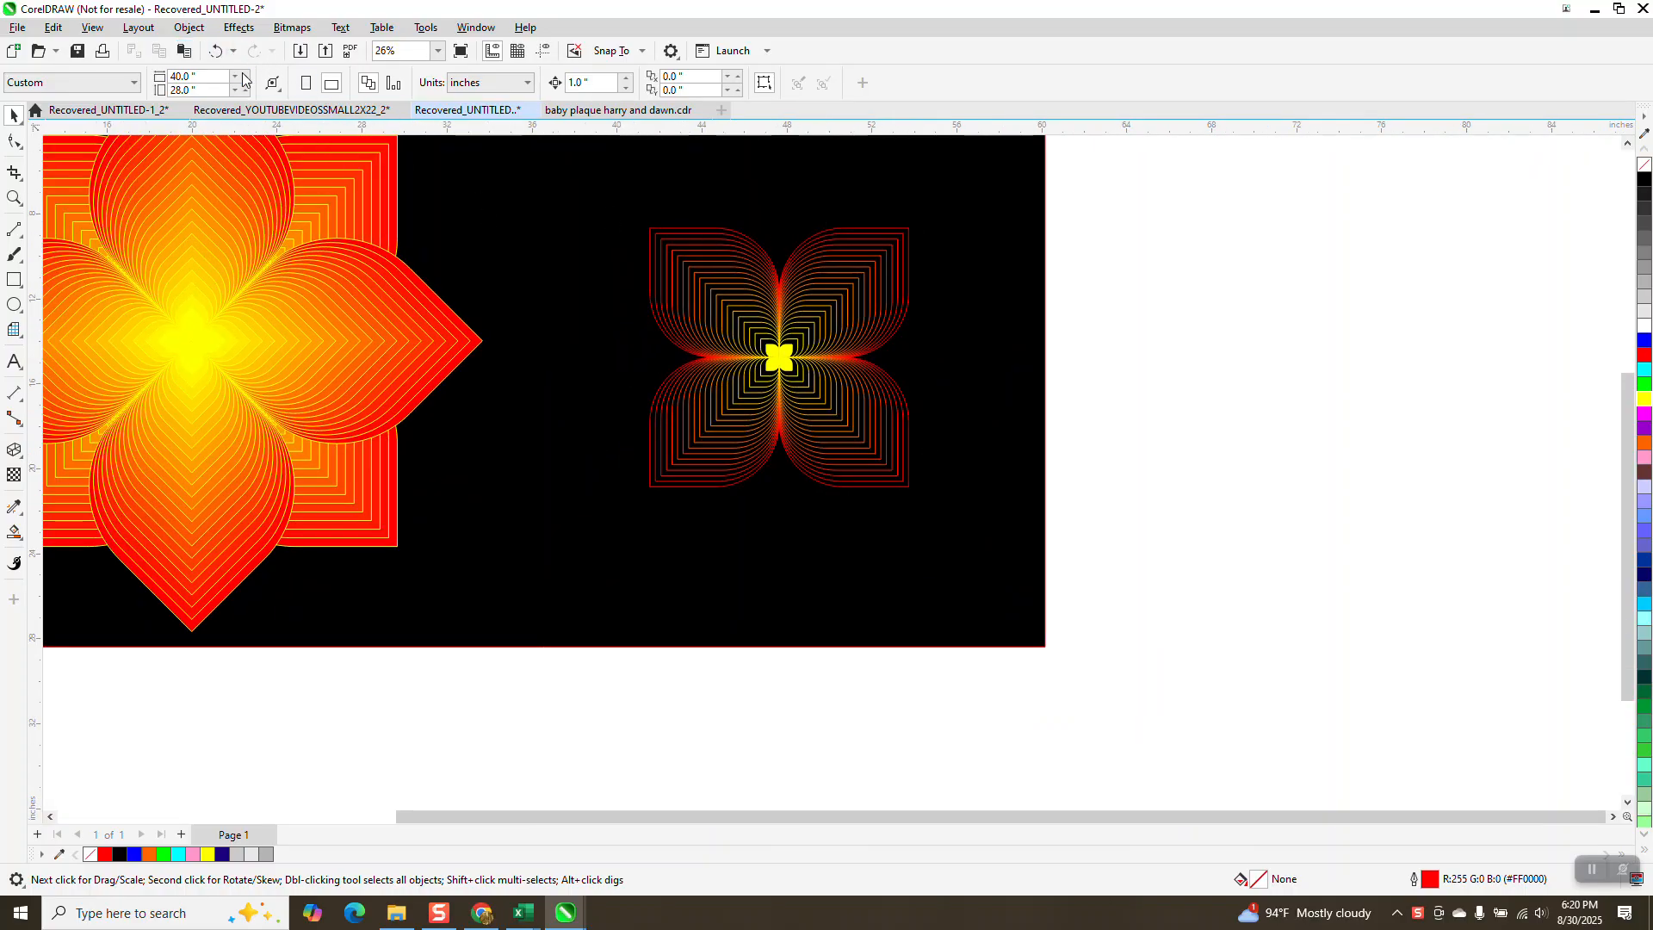
Step: Move the large flower off the black background to the left of the page
click(215, 50)
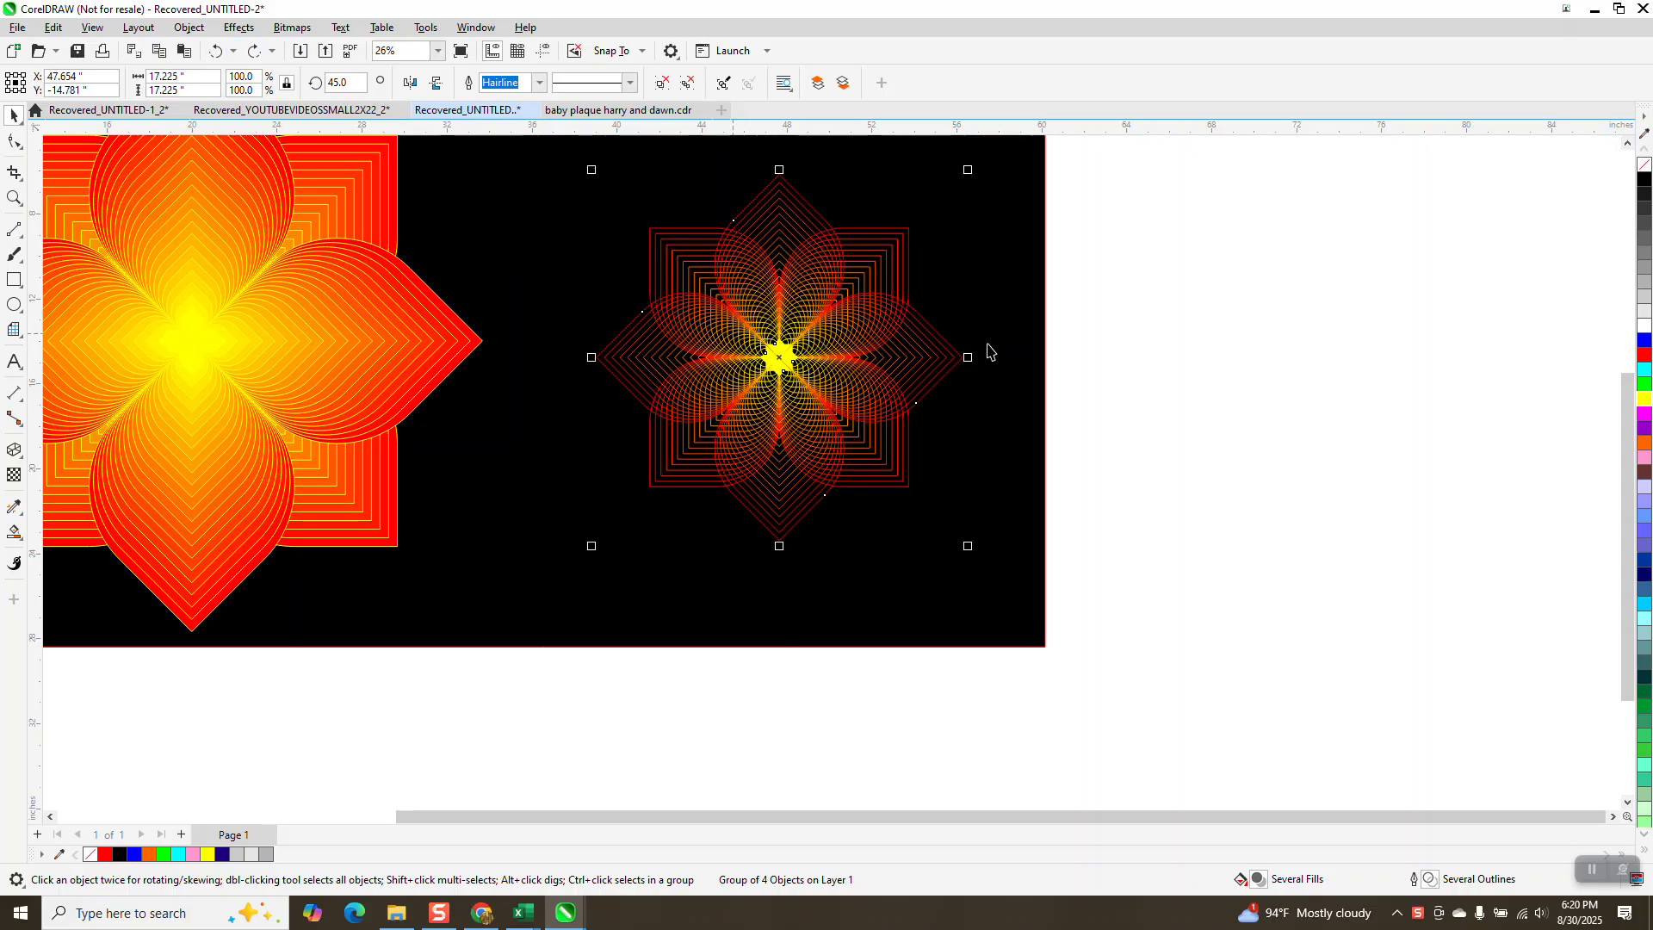
scroll(1367, 418, down, 2)
drag(529, 183, 896, 574)
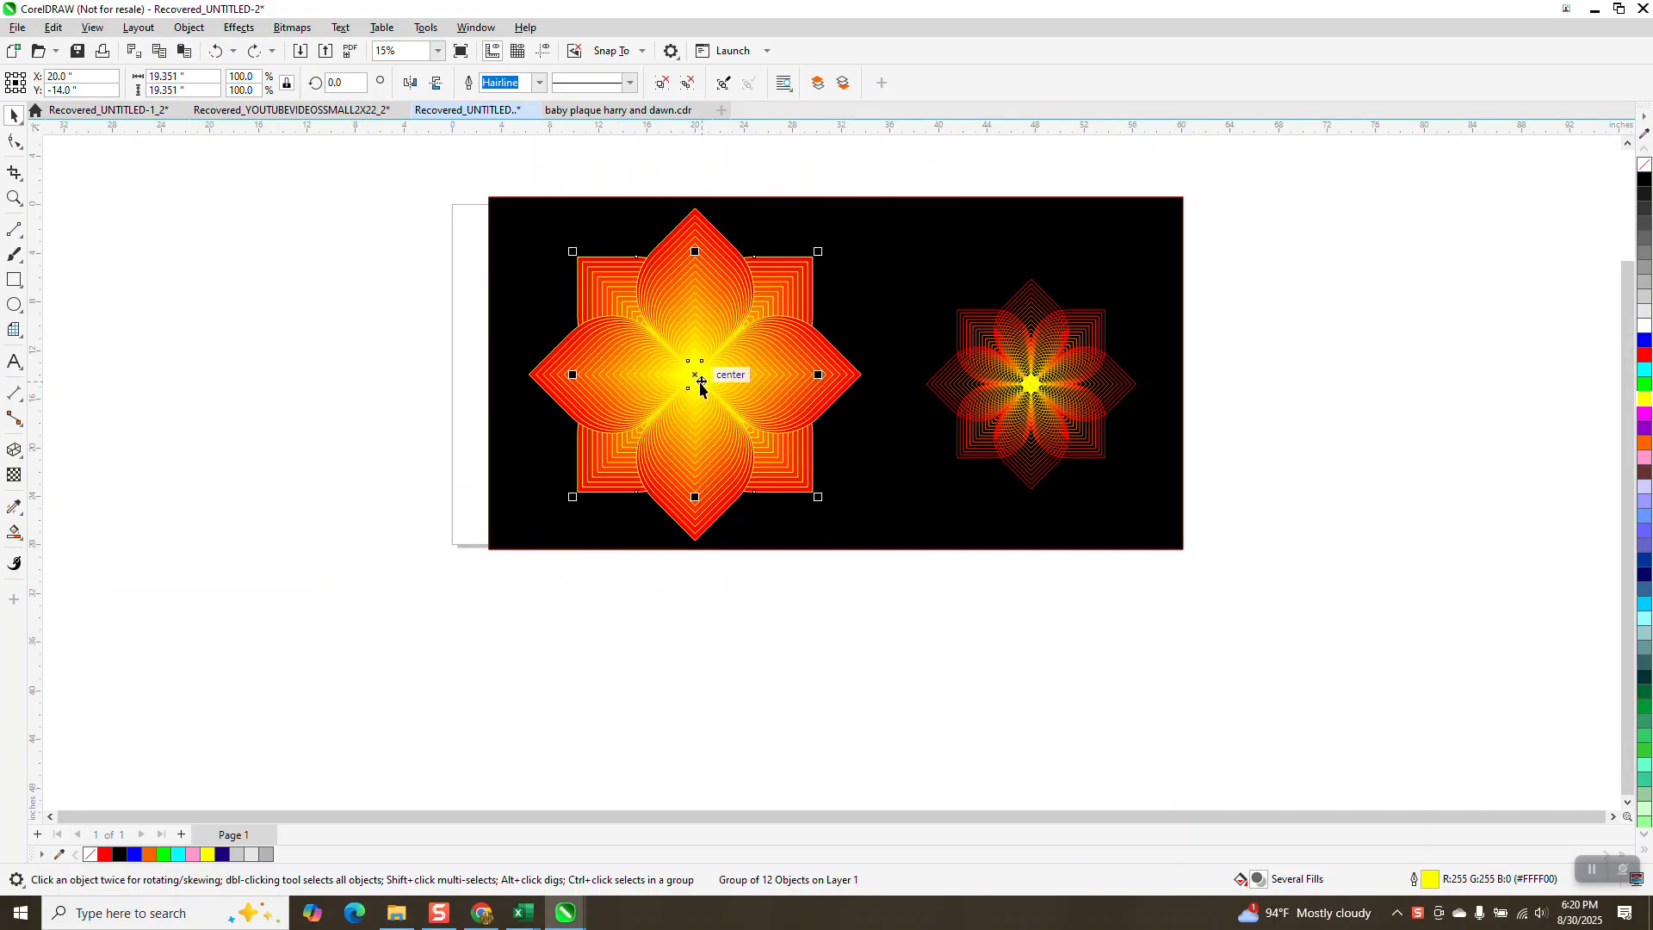
drag(694, 375, 240, 326)
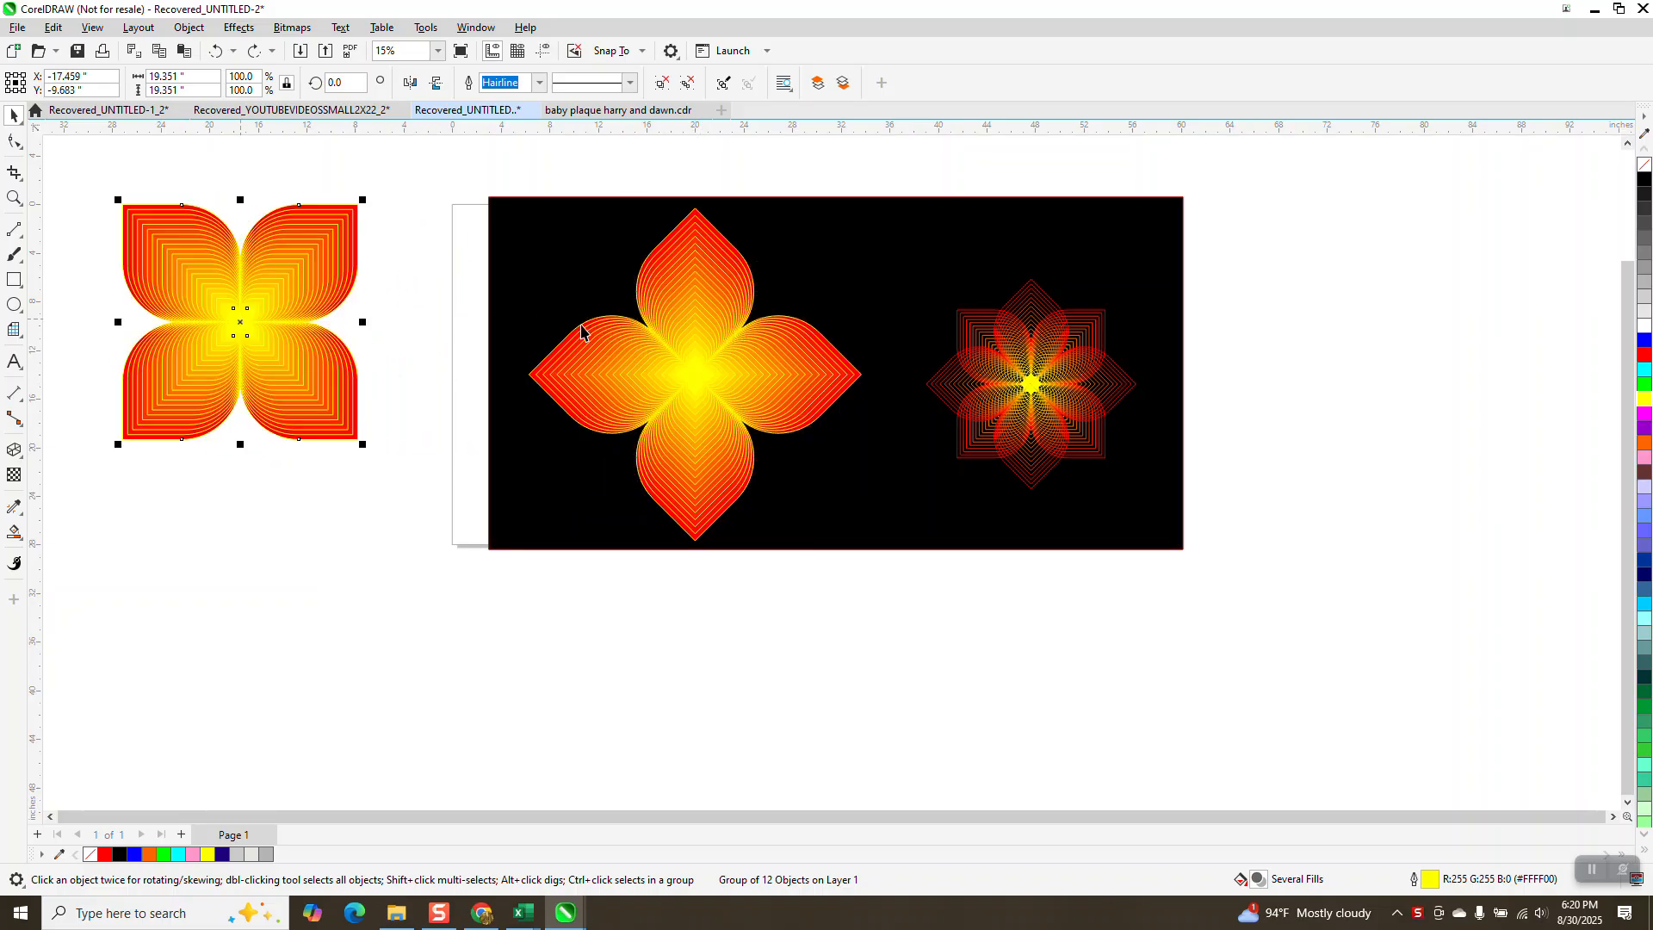
click(215, 50)
drag(517, 161, 881, 568)
drag(690, 361, 200, 331)
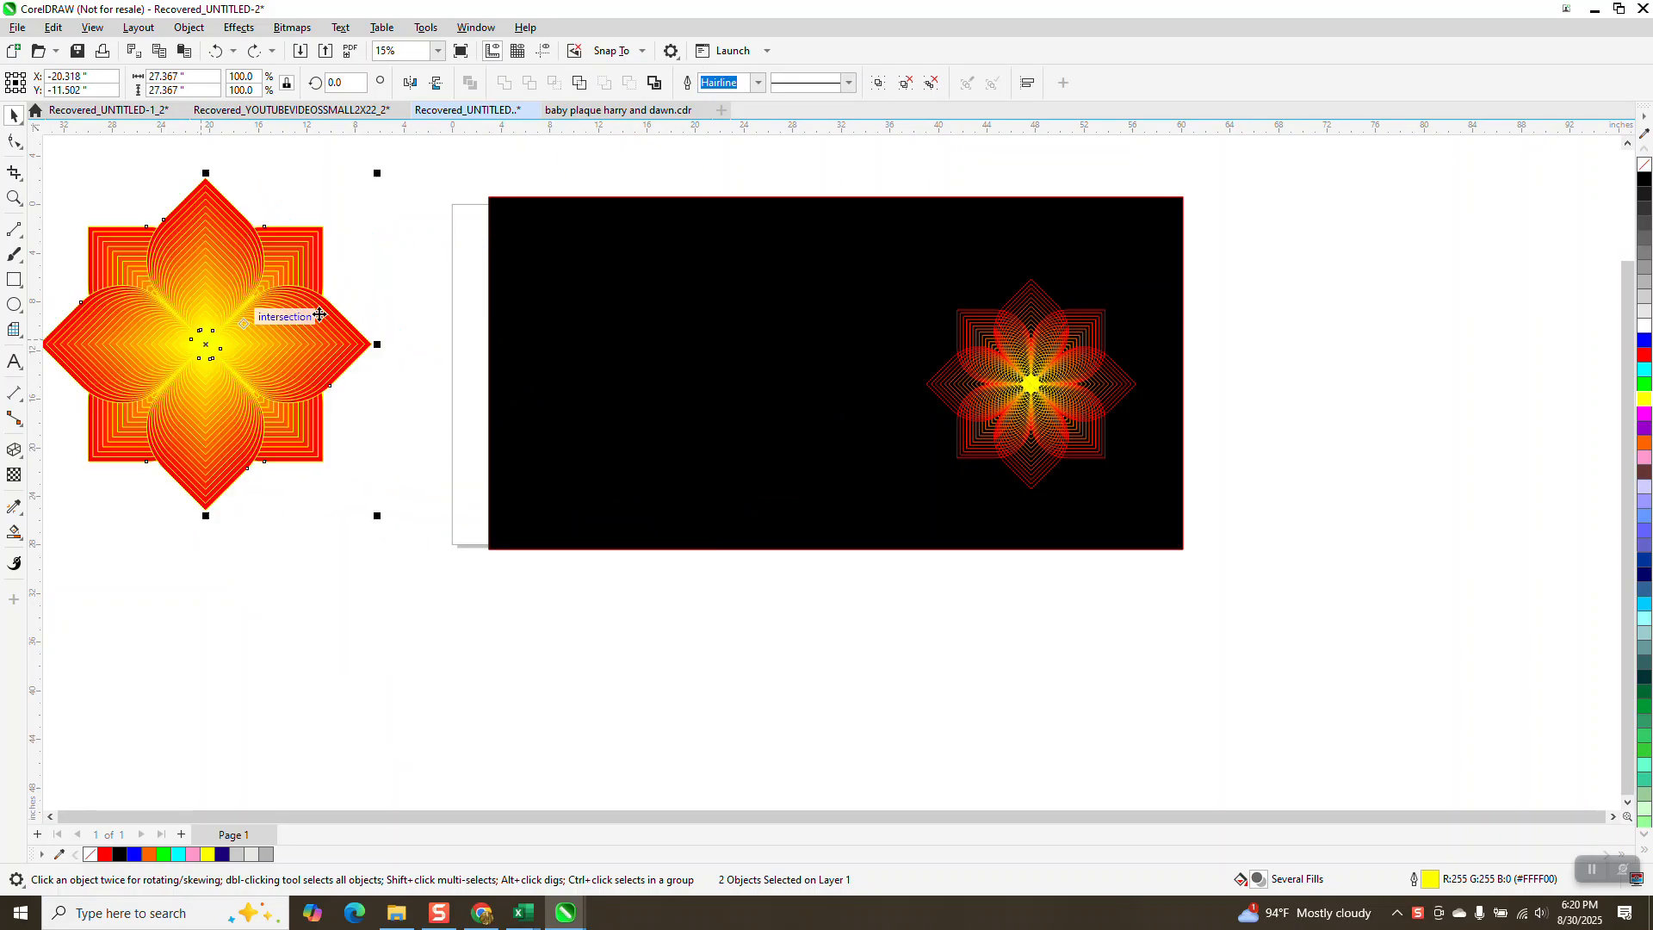
Step: Move the black background off to the right and draw a square about 10.4 inches on the empty page
drag(619, 410, 1346, 454)
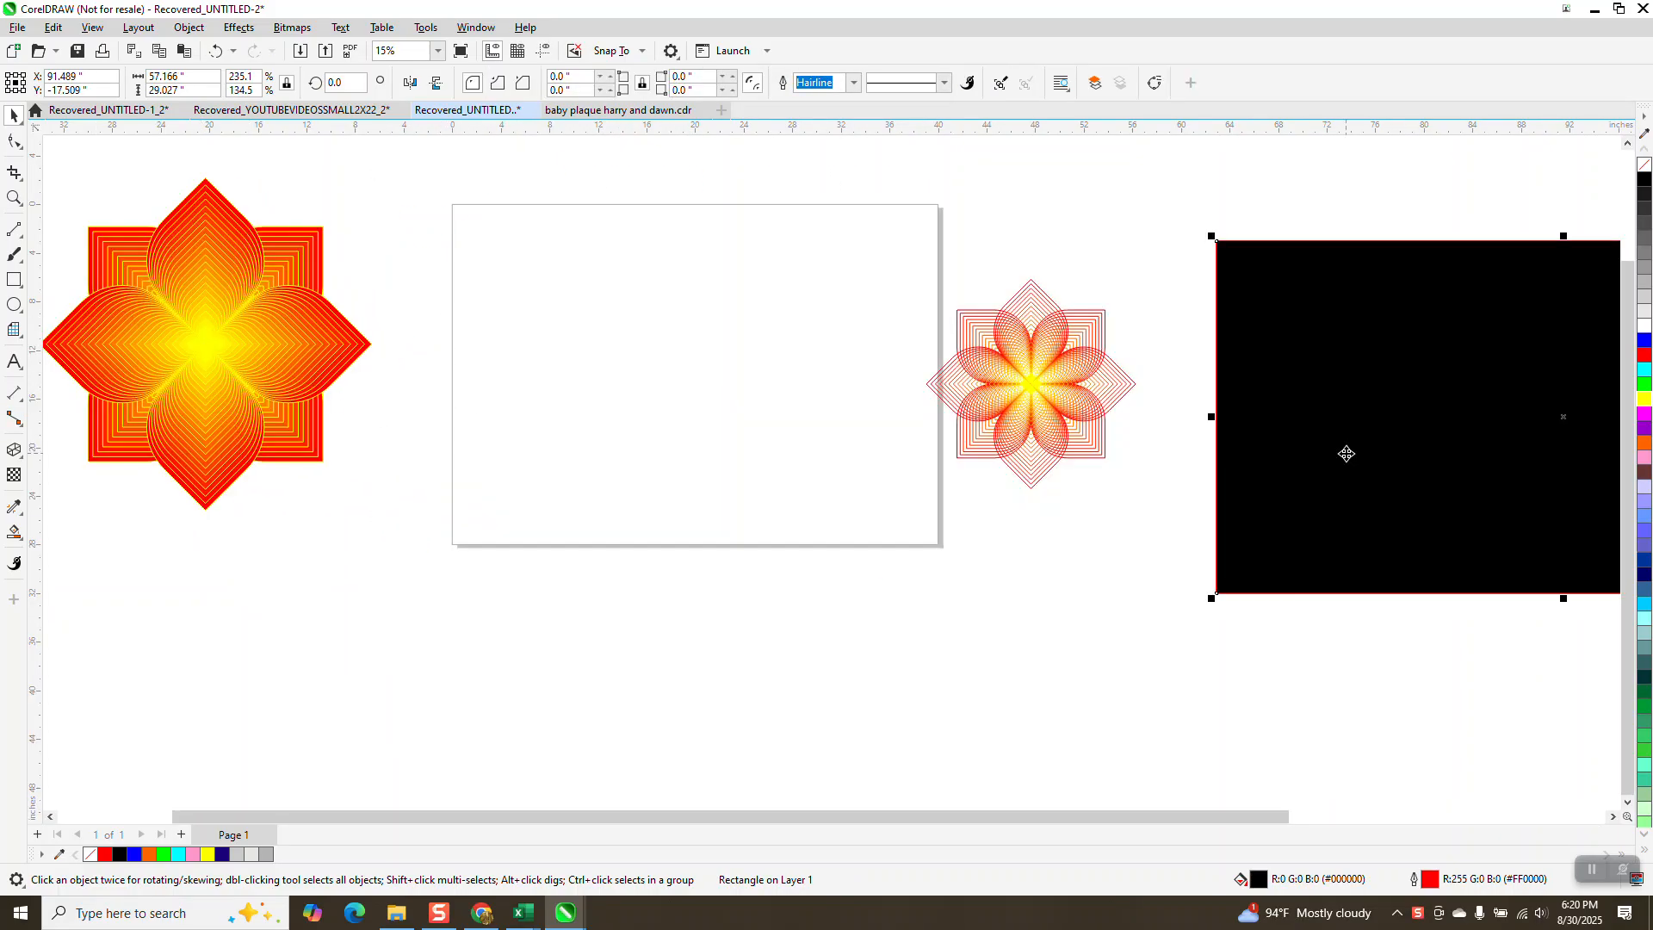
click(15, 280)
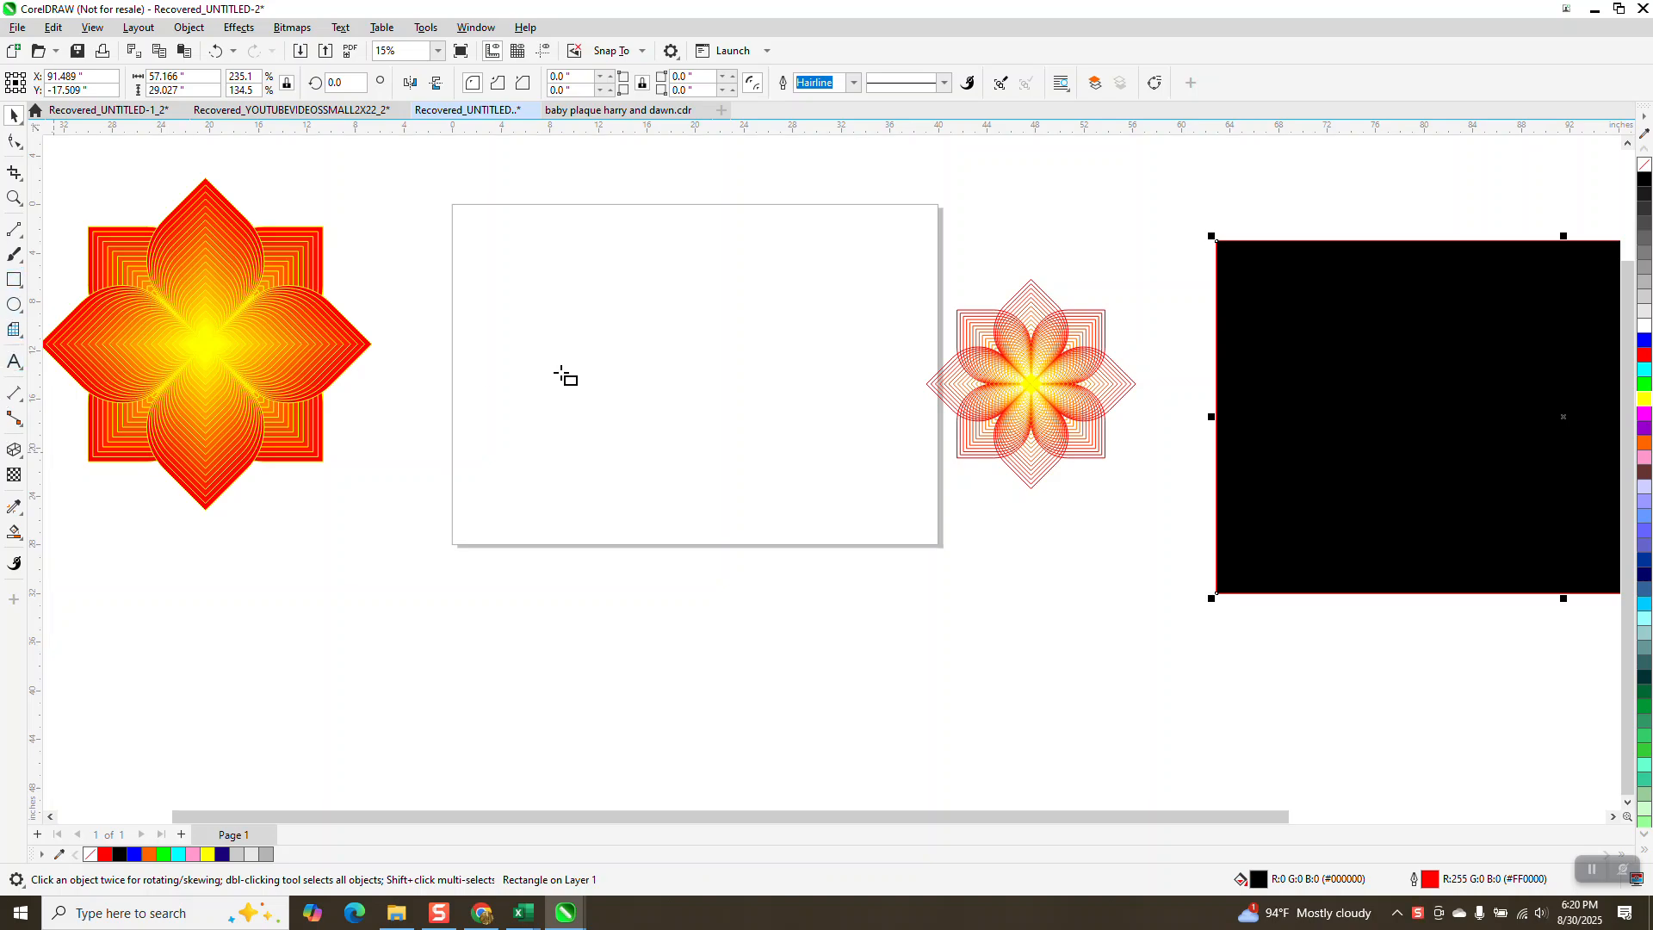
drag(773, 304, 645, 431)
Step: Round the square's top-right and bottom-left corners to 5.21 inches to form a leaf shape
click(14, 142)
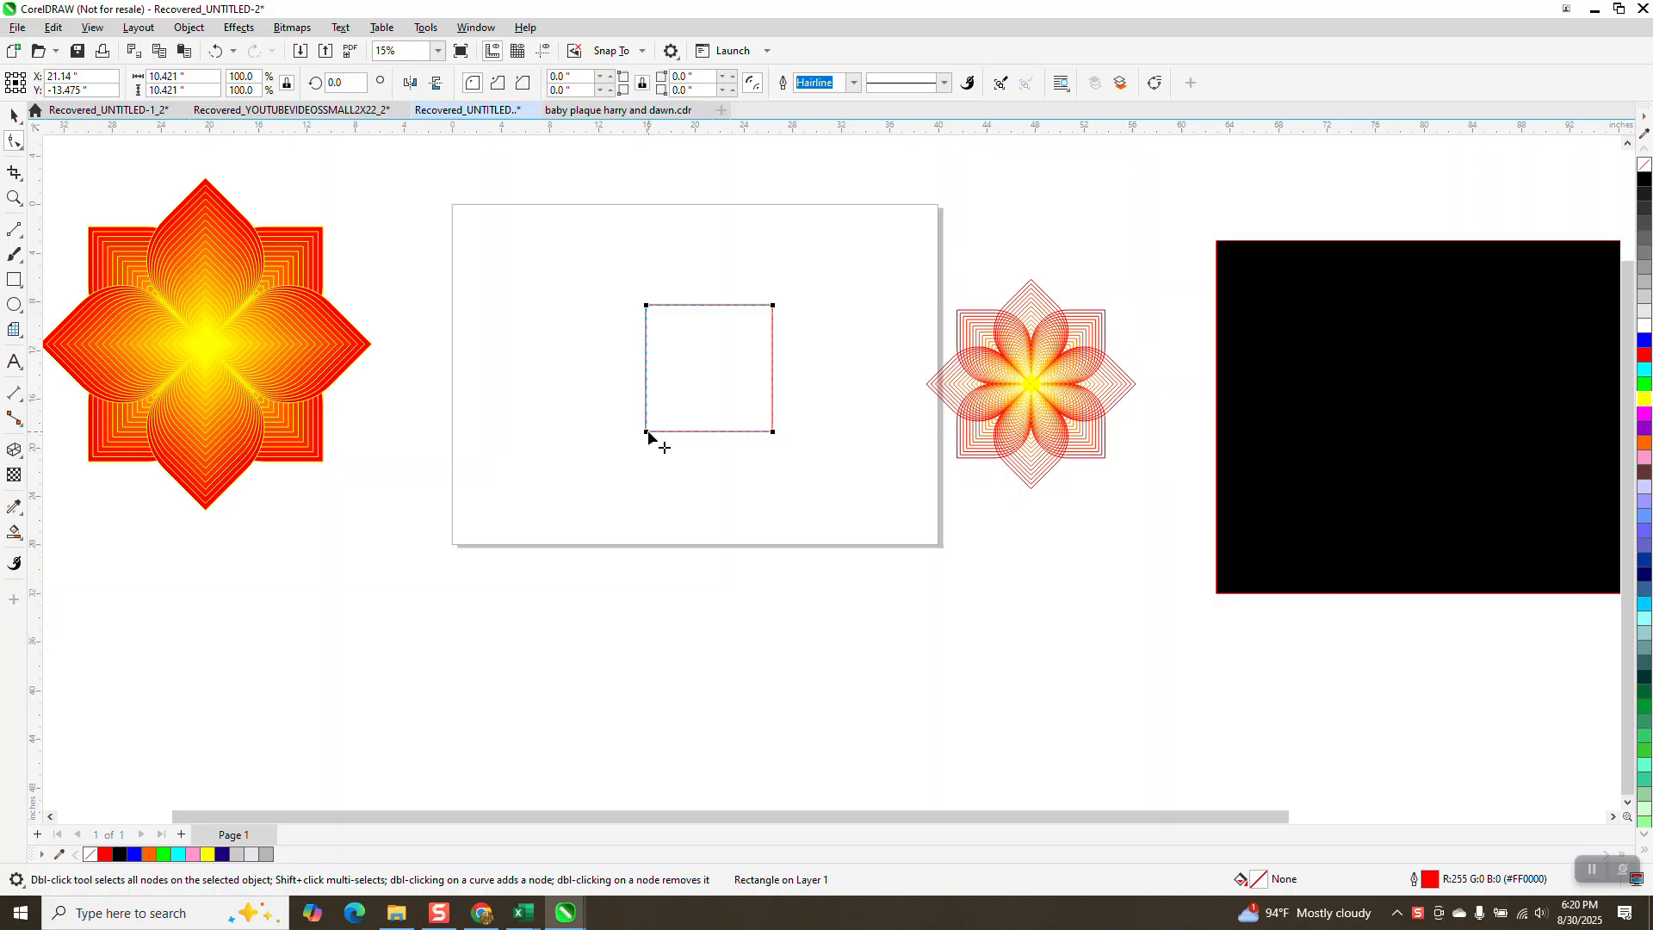
mouse_move(649, 433)
mouse_down()
mouse_move(802, 342)
mouse_move(660, 413)
mouse_up()
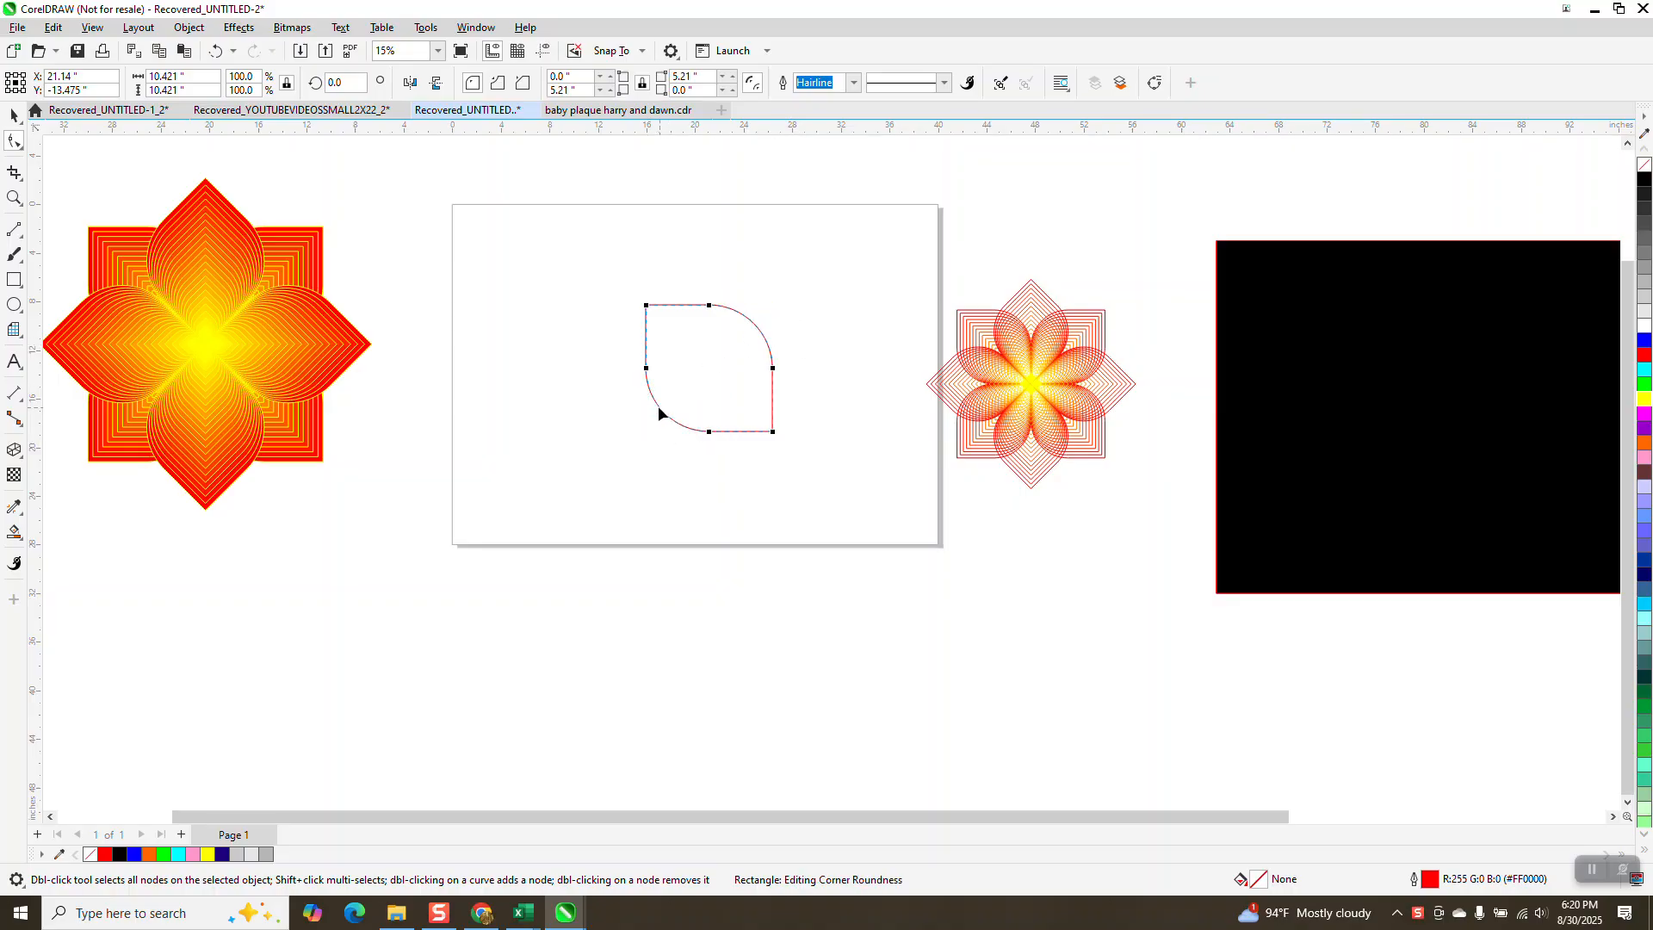
click(215, 51)
click(216, 50)
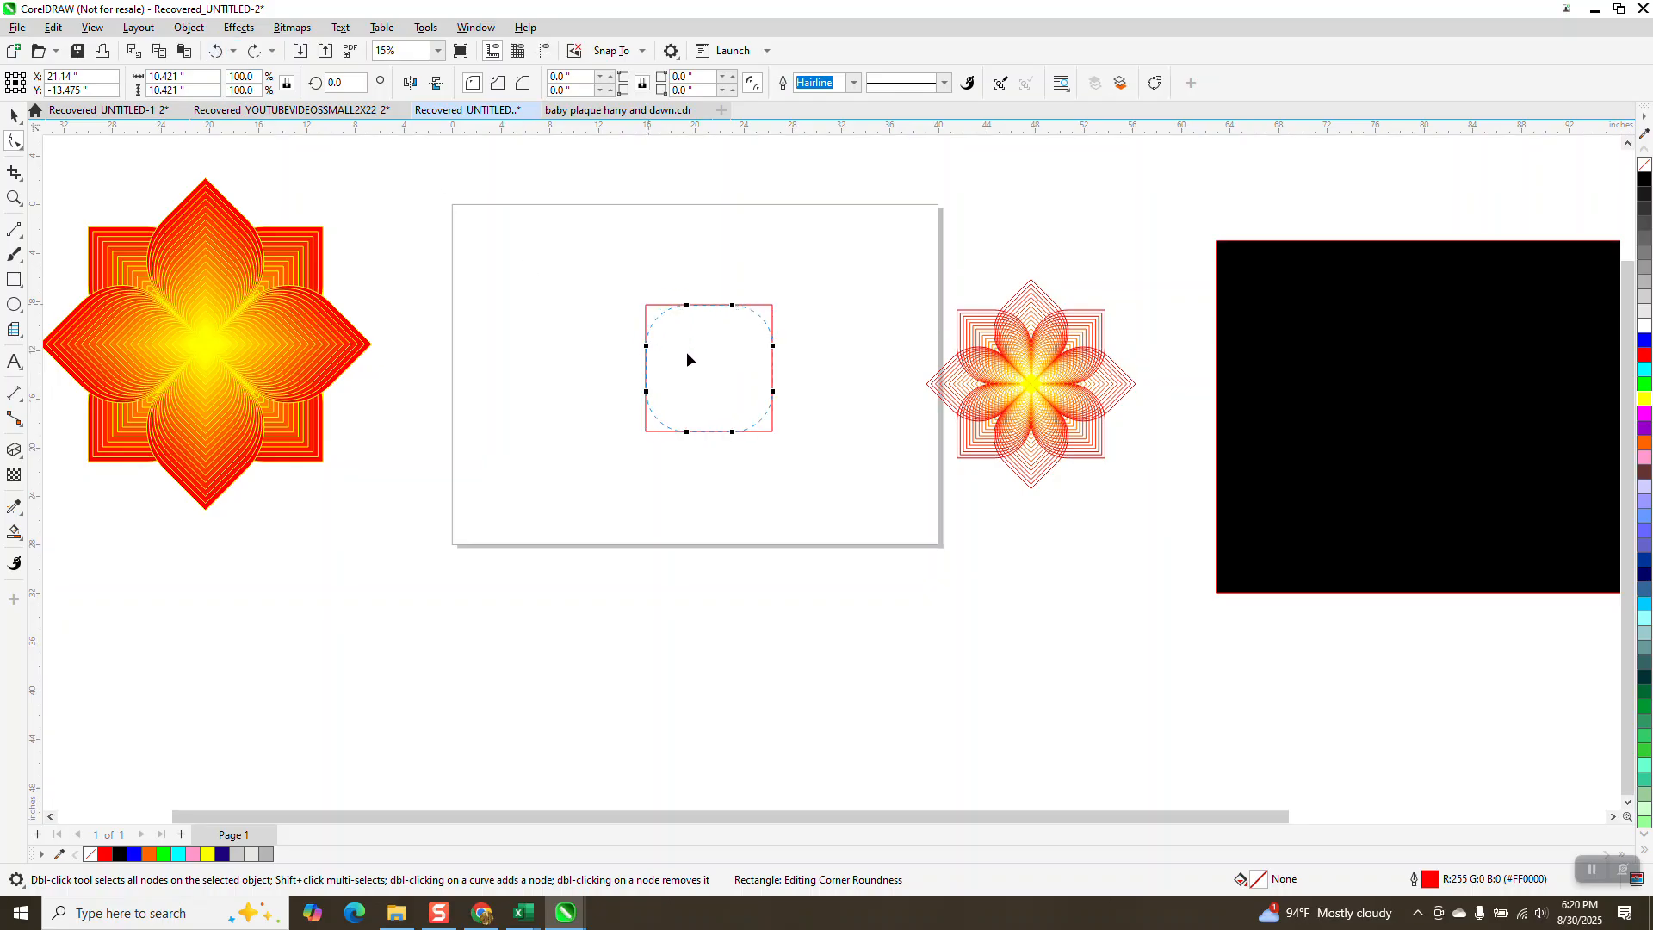
drag(687, 359, 647, 307)
drag(647, 434, 761, 368)
drag(772, 306, 699, 379)
click(14, 115)
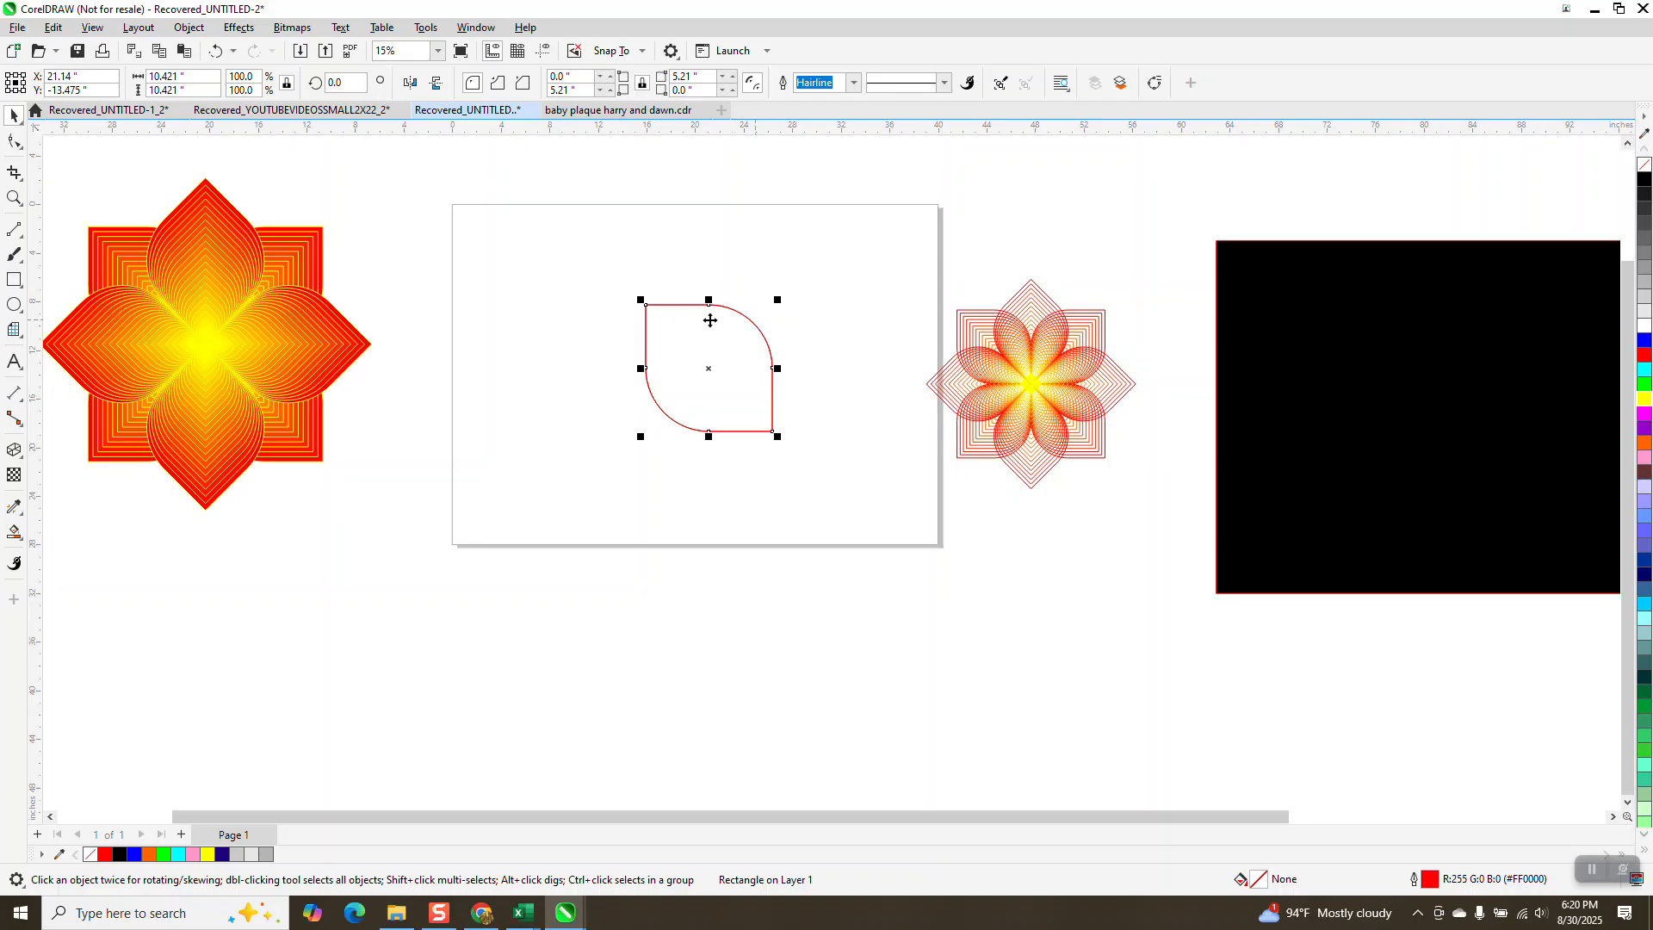
Step: Make a small copy of the leaf, about 0.92 inches, and align it to the large leaf's bottom-right corner
drag(640, 299, 691, 361)
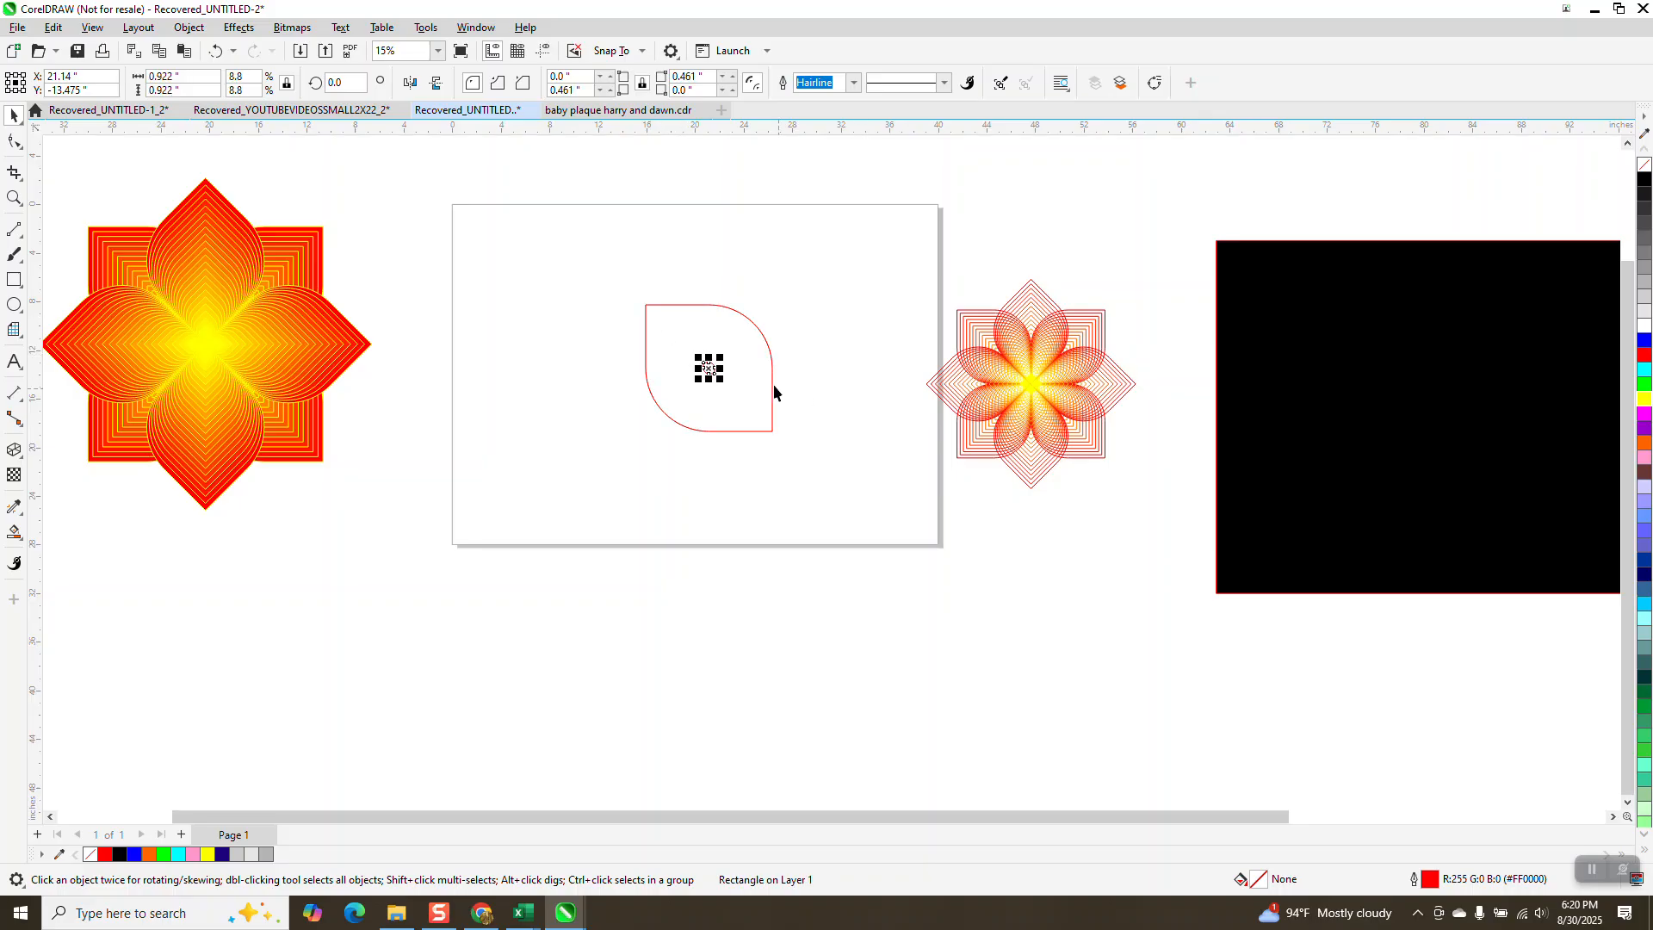
drag(594, 269, 837, 487)
key(b)
key(r)
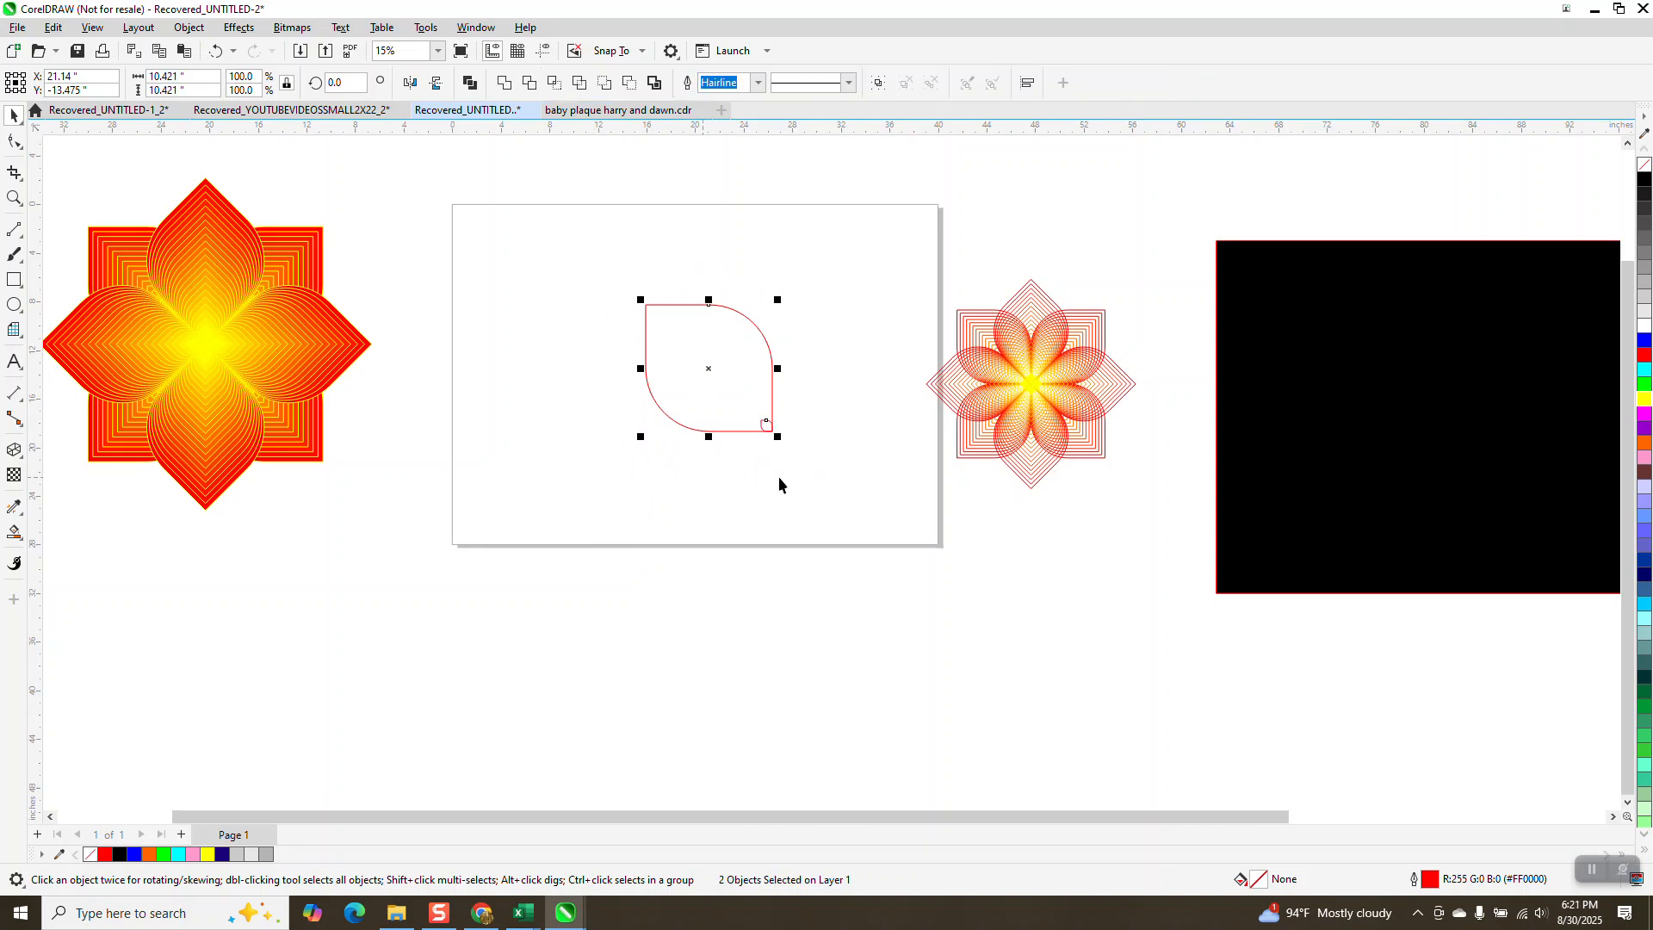
Step: Fill the large leaf red and the small corner leaf yellow
click(13, 198)
drag(594, 269, 902, 515)
click(13, 114)
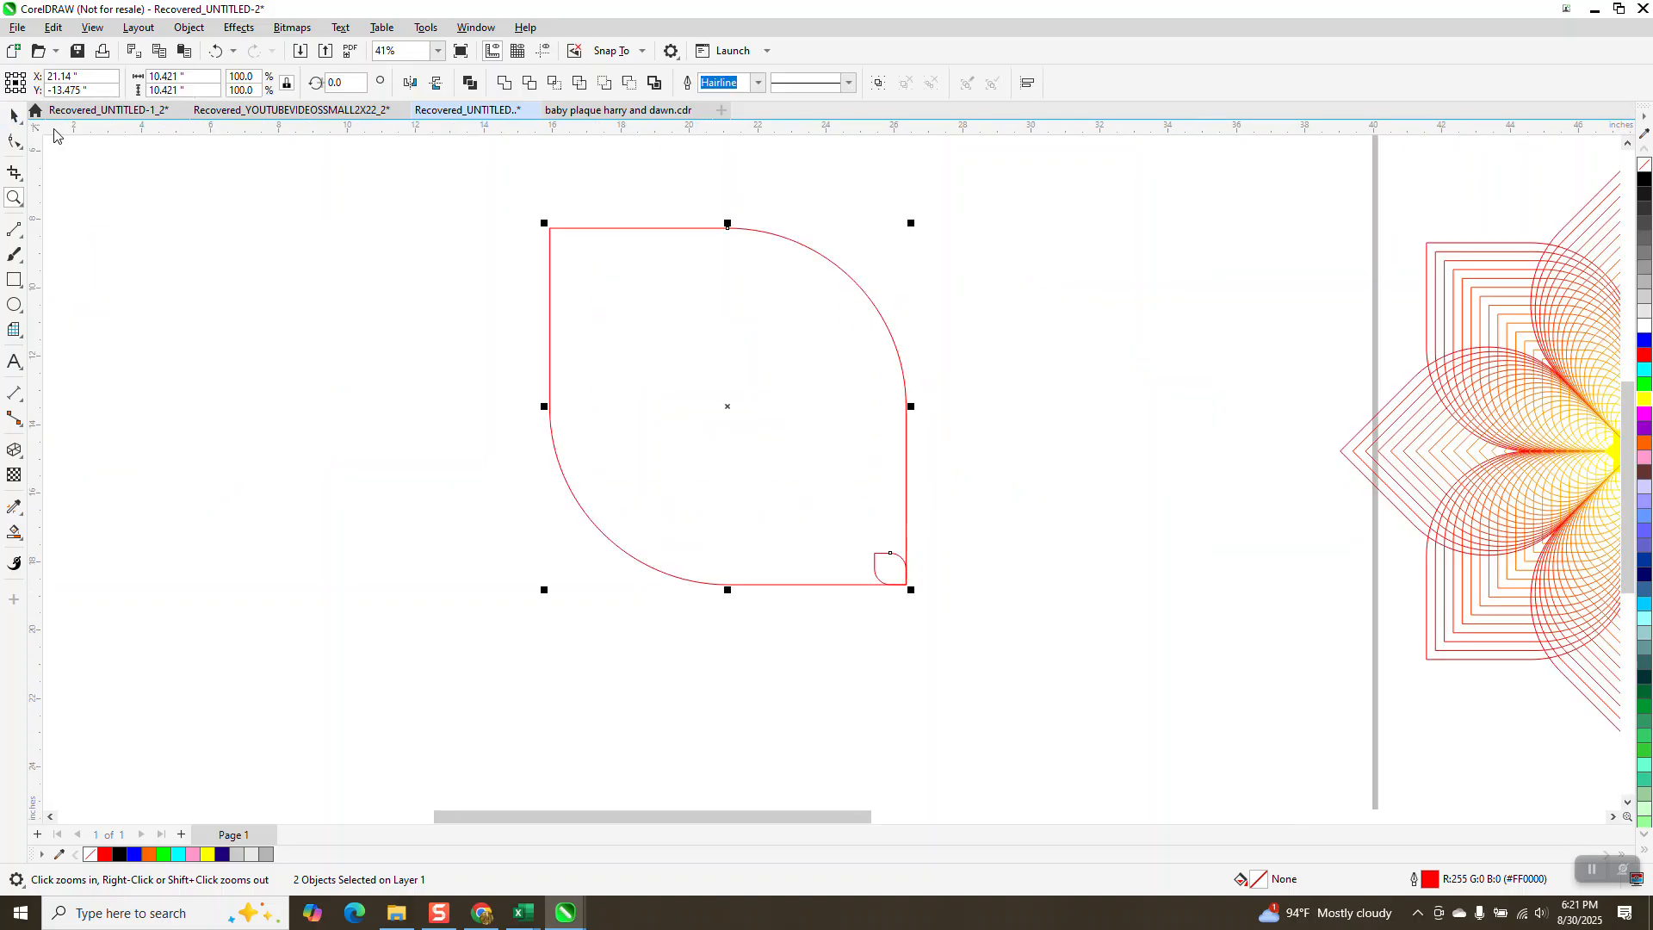
click(1643, 355)
drag(998, 387, 796, 623)
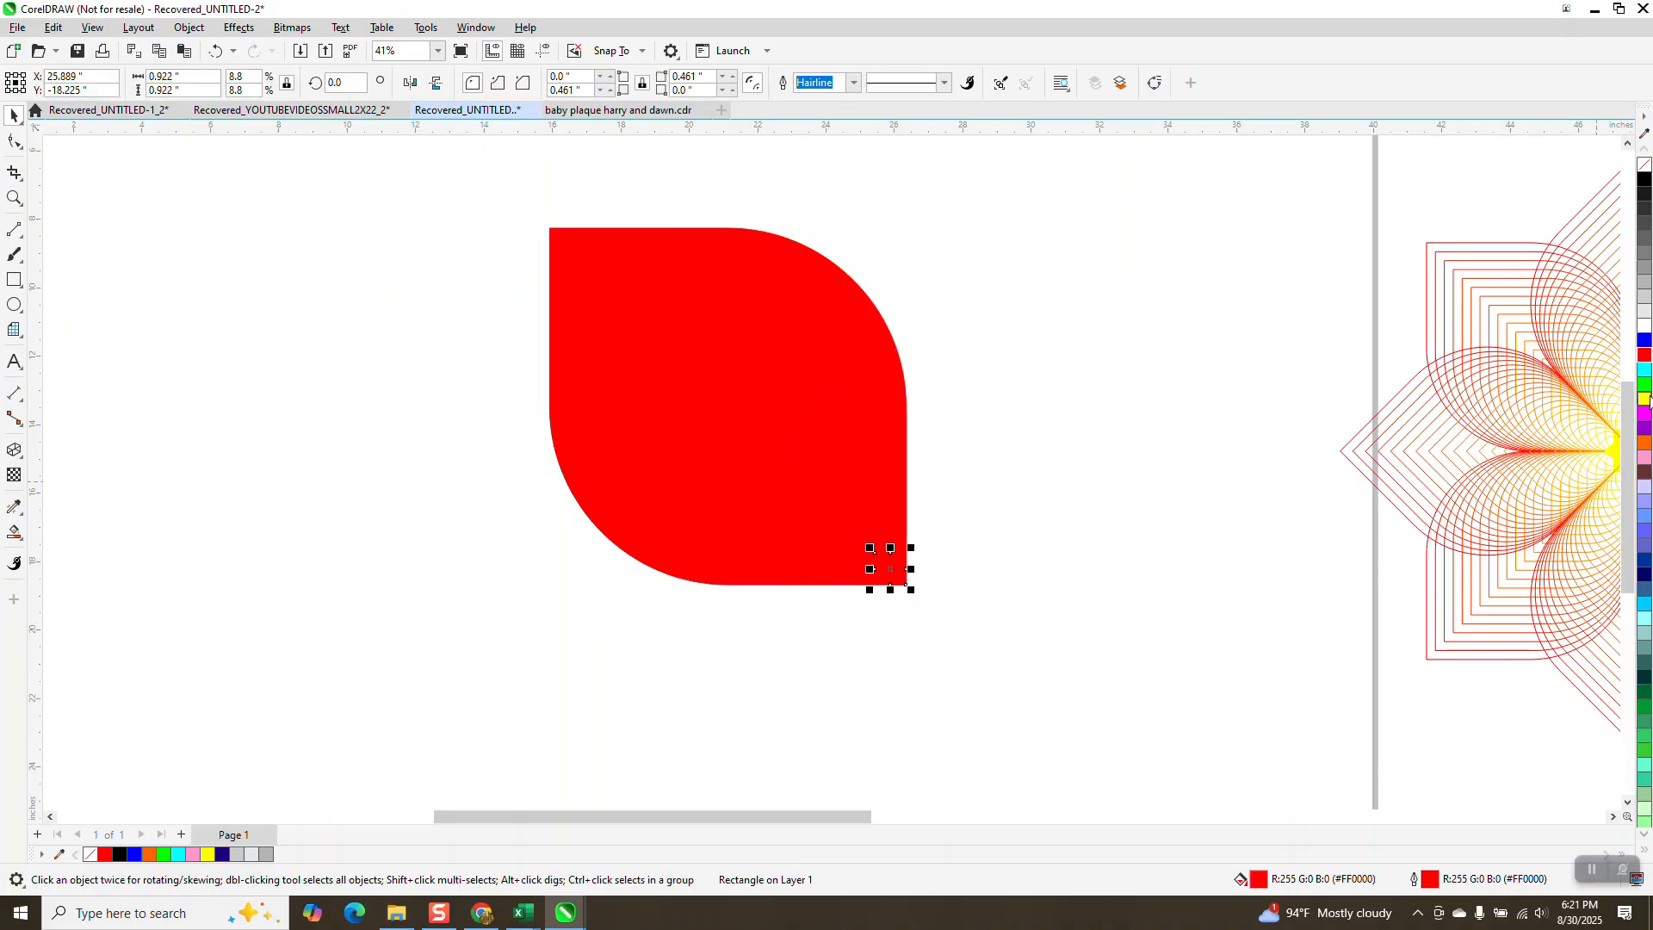
click(1644, 399)
Step: Blend the red leaf into the yellow leaf with 20 steps
drag(495, 189, 1025, 681)
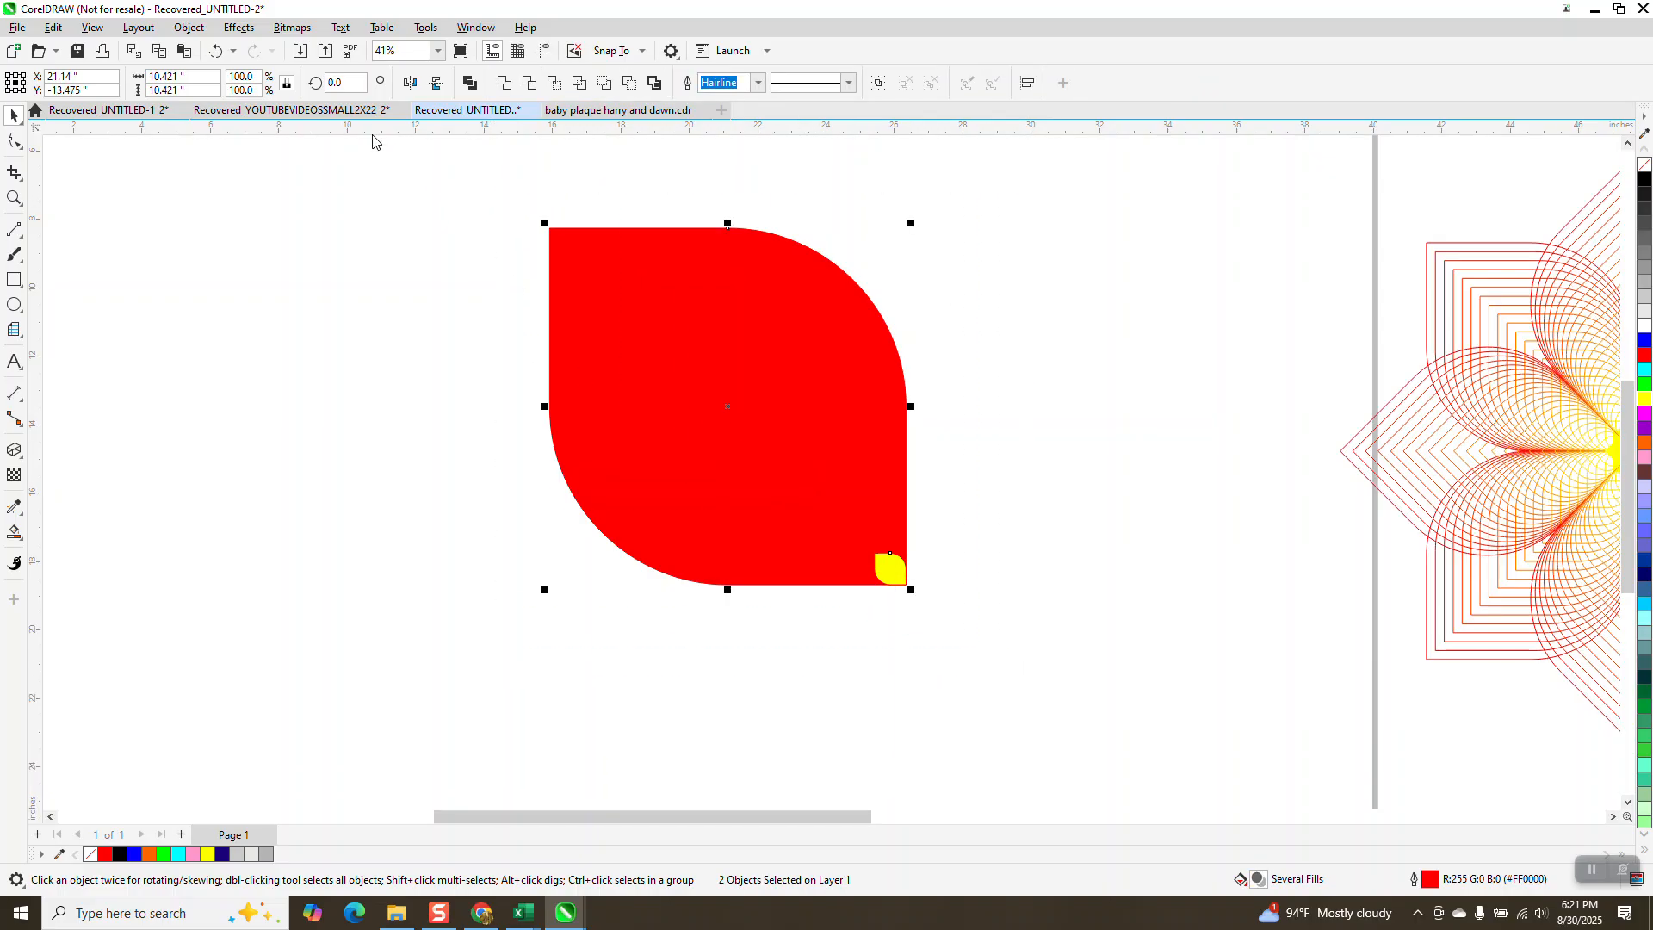
click(239, 27)
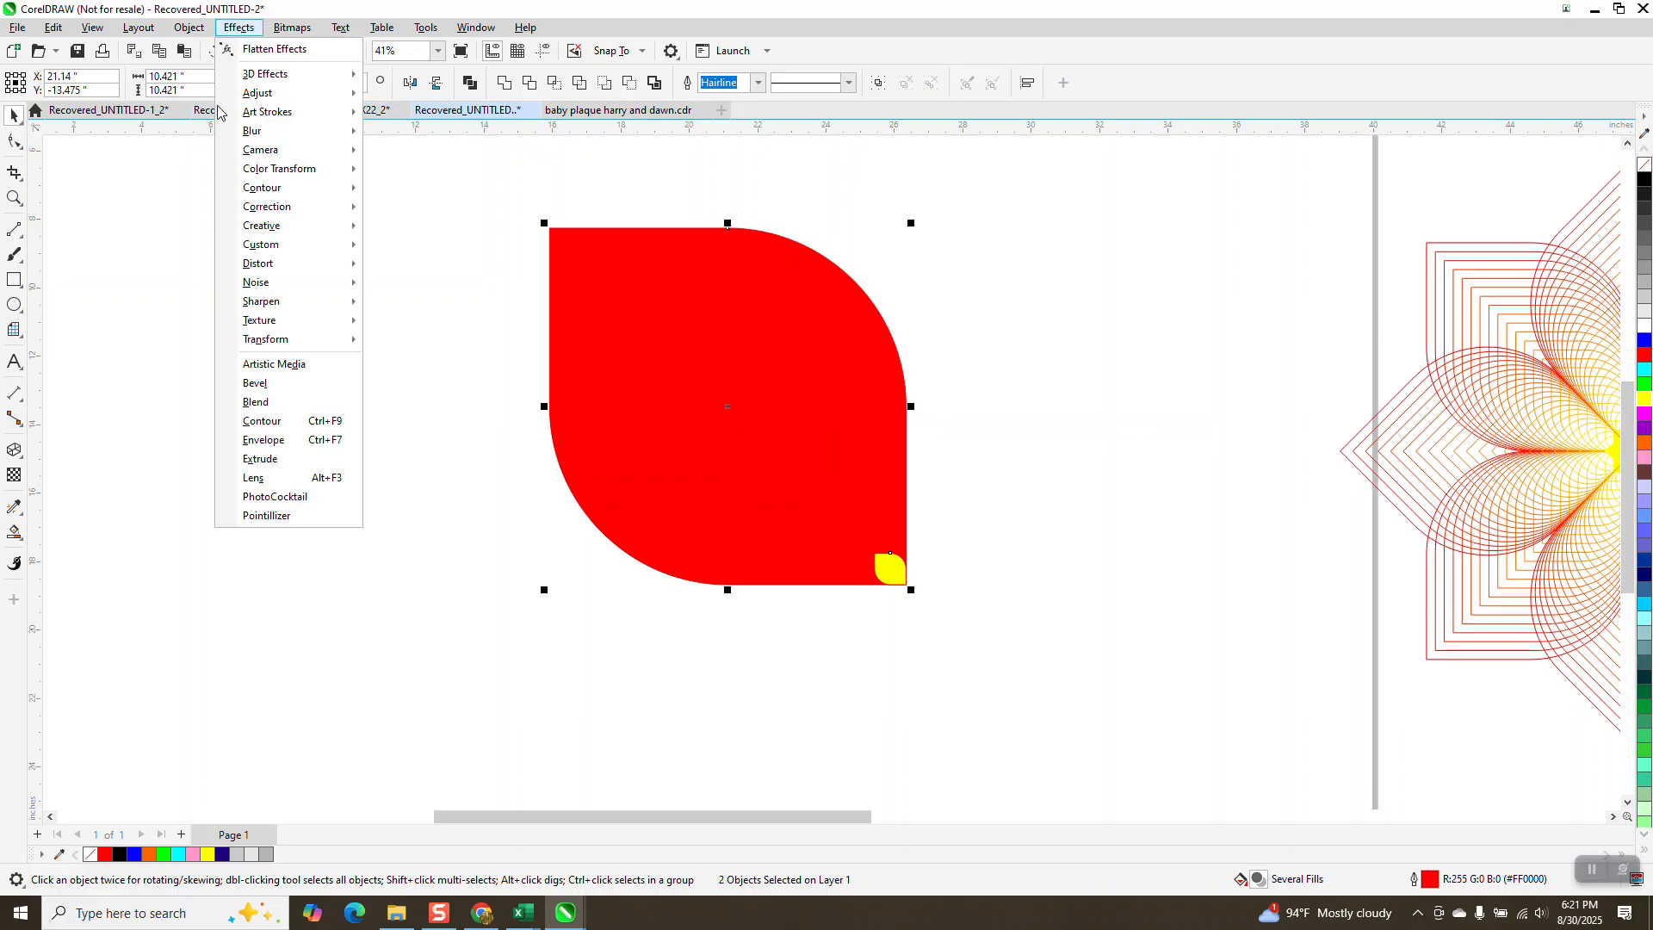
click(254, 403)
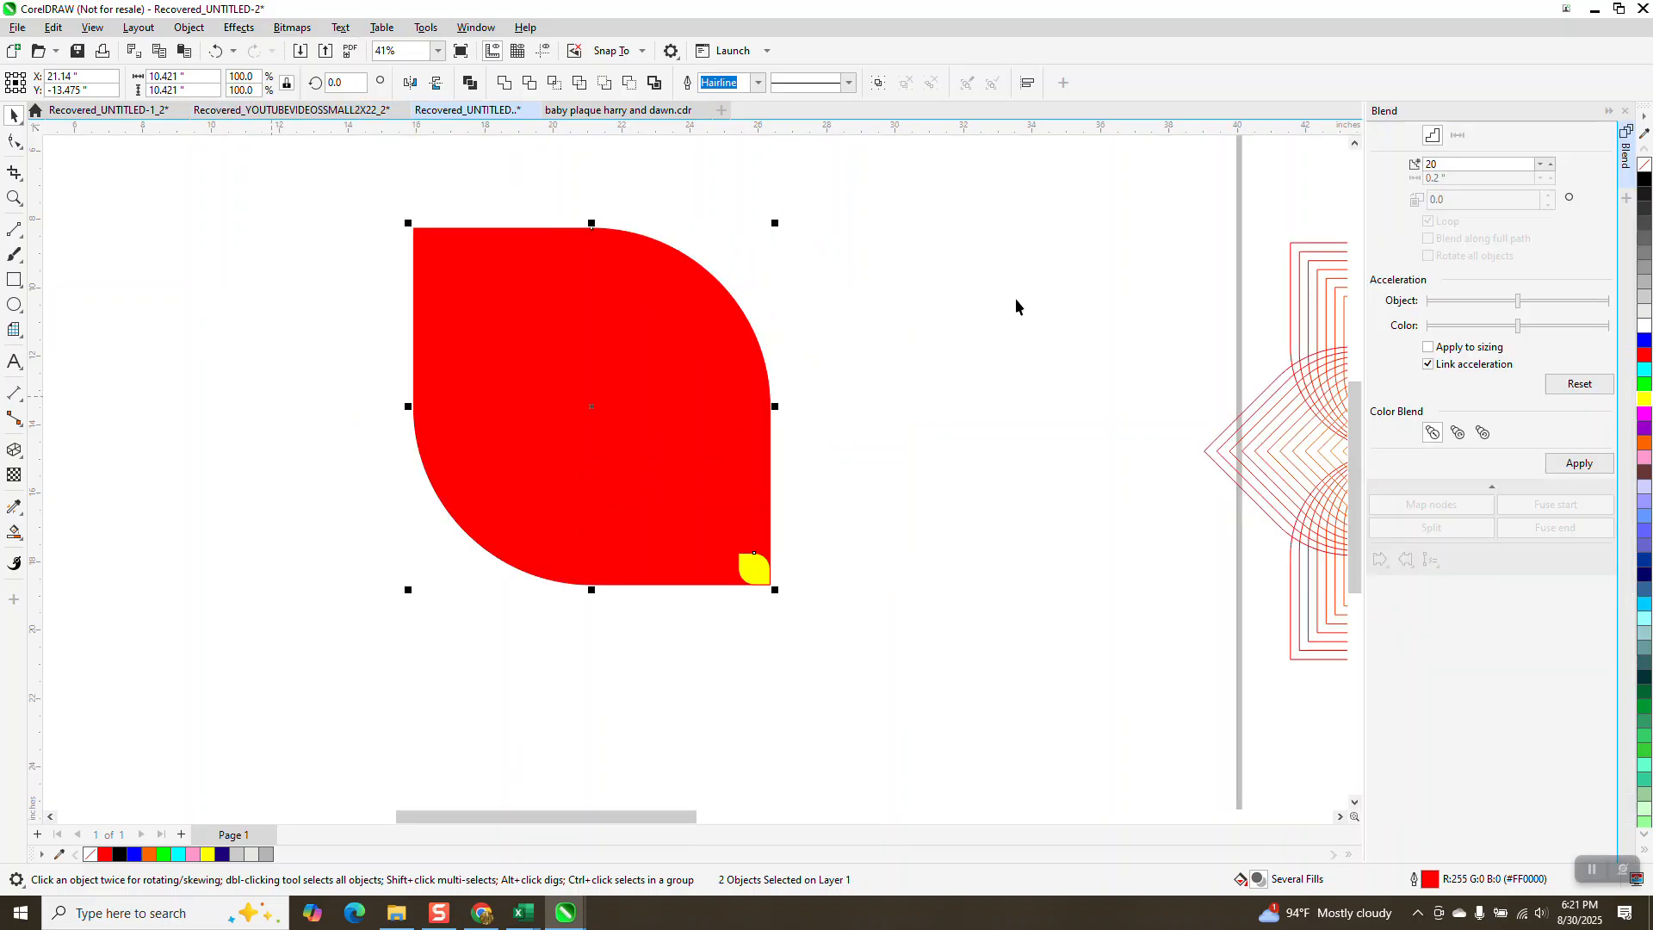
click(1579, 463)
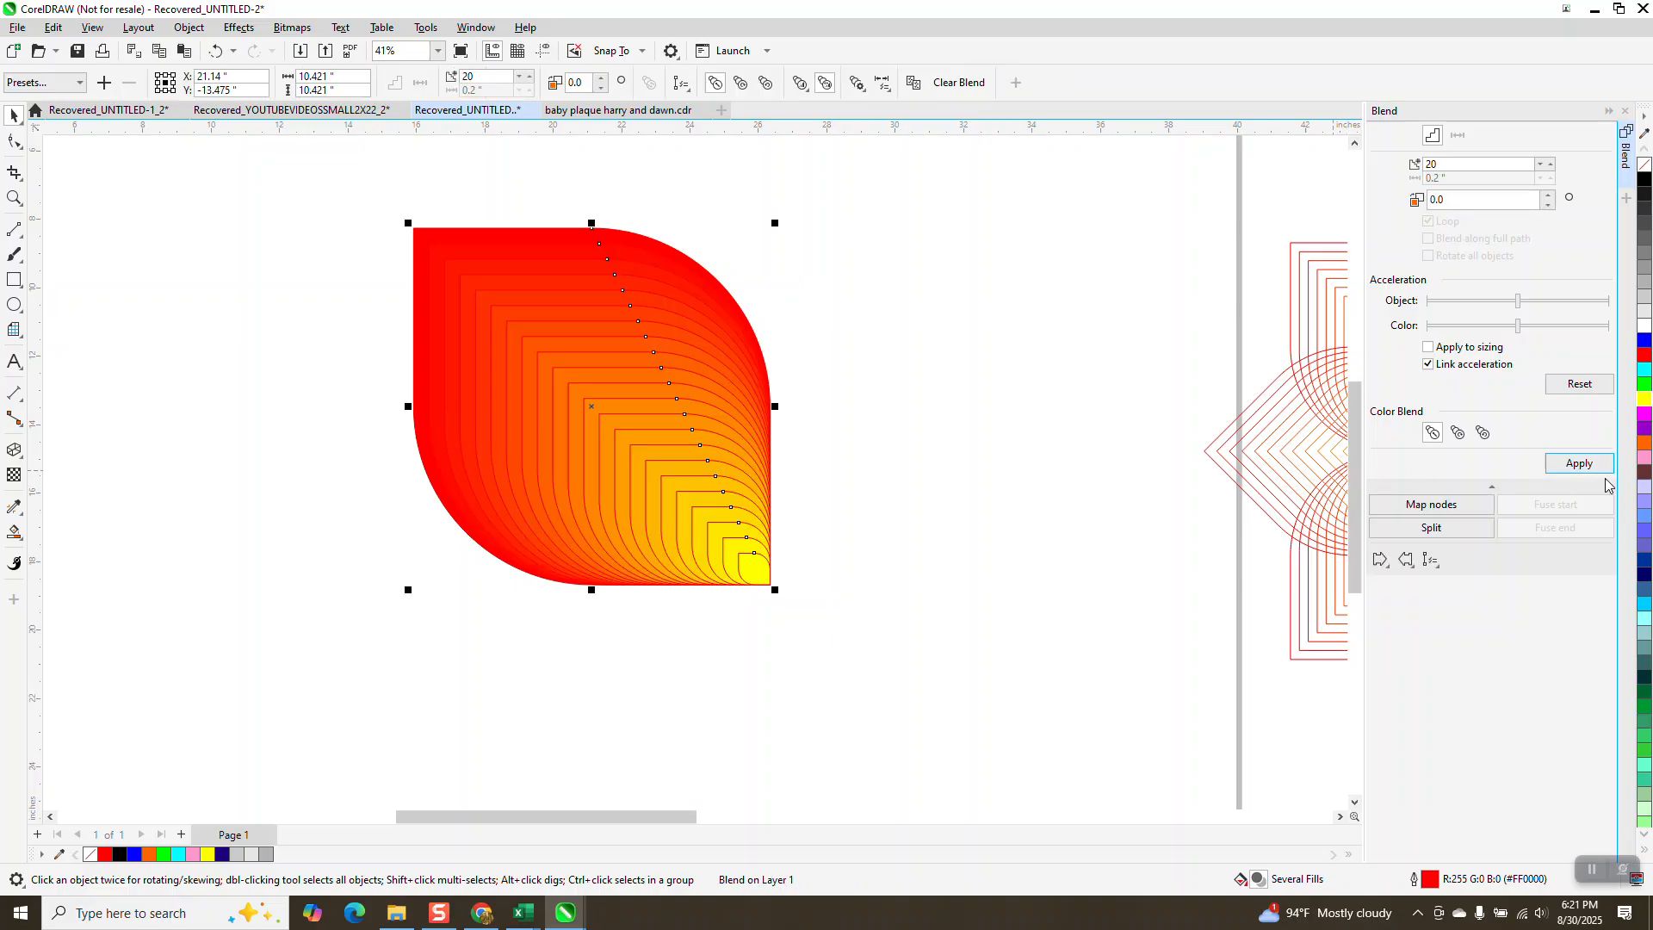
Step: Set the blend's outline colour to black
right_click(1644, 400)
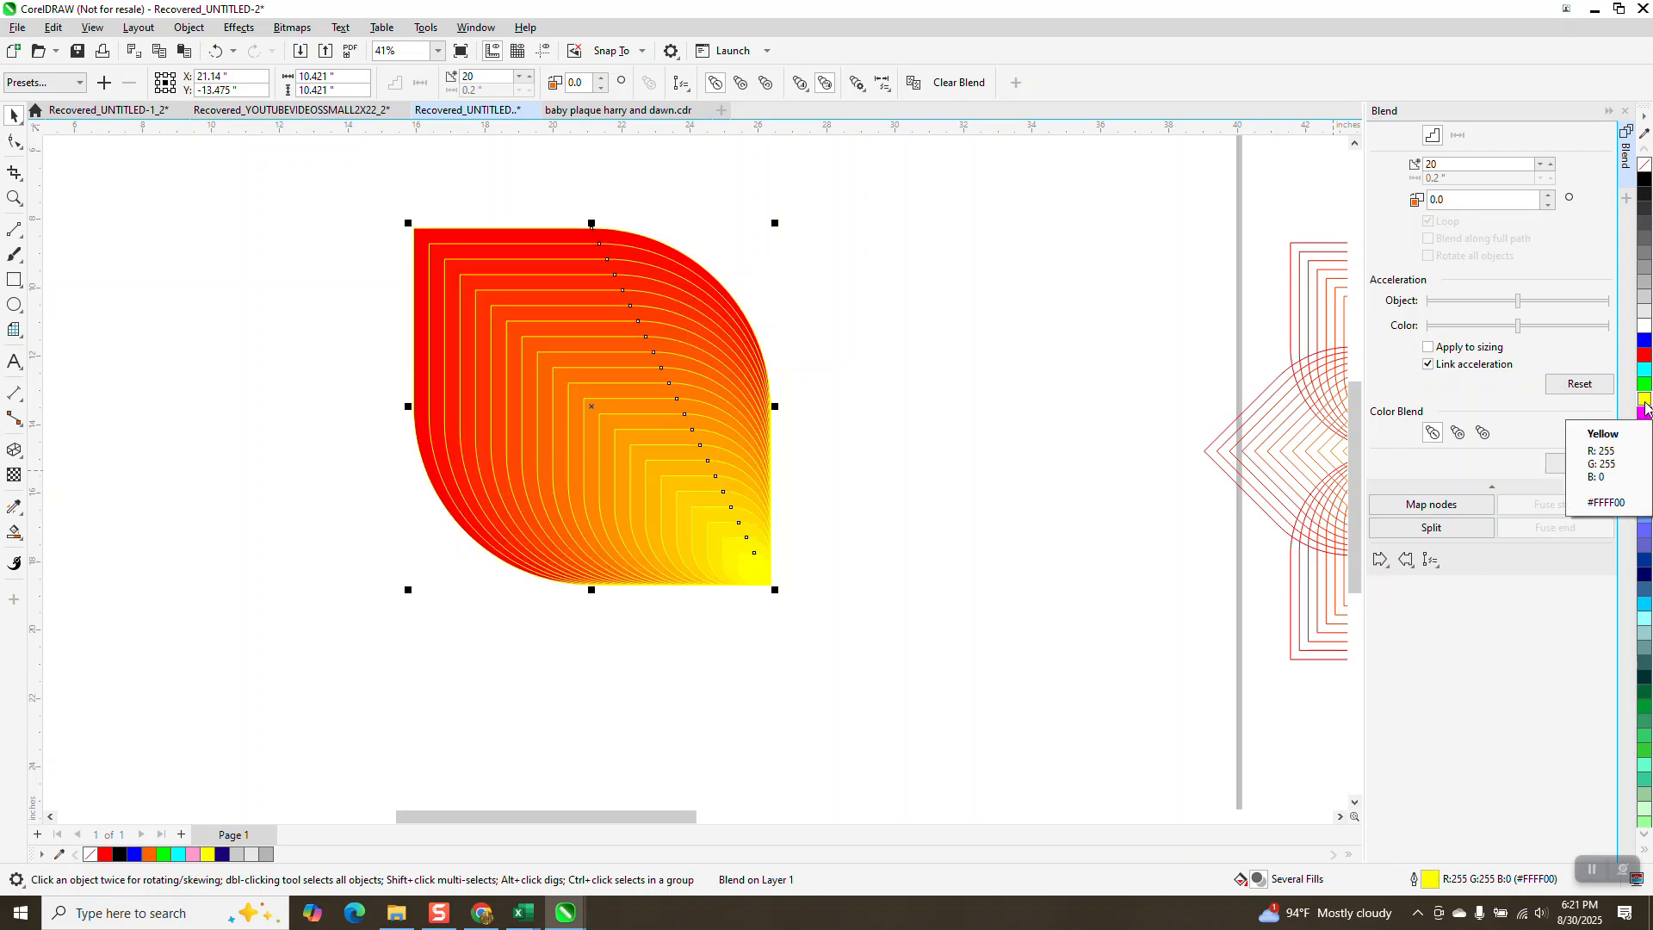
right_click(1644, 358)
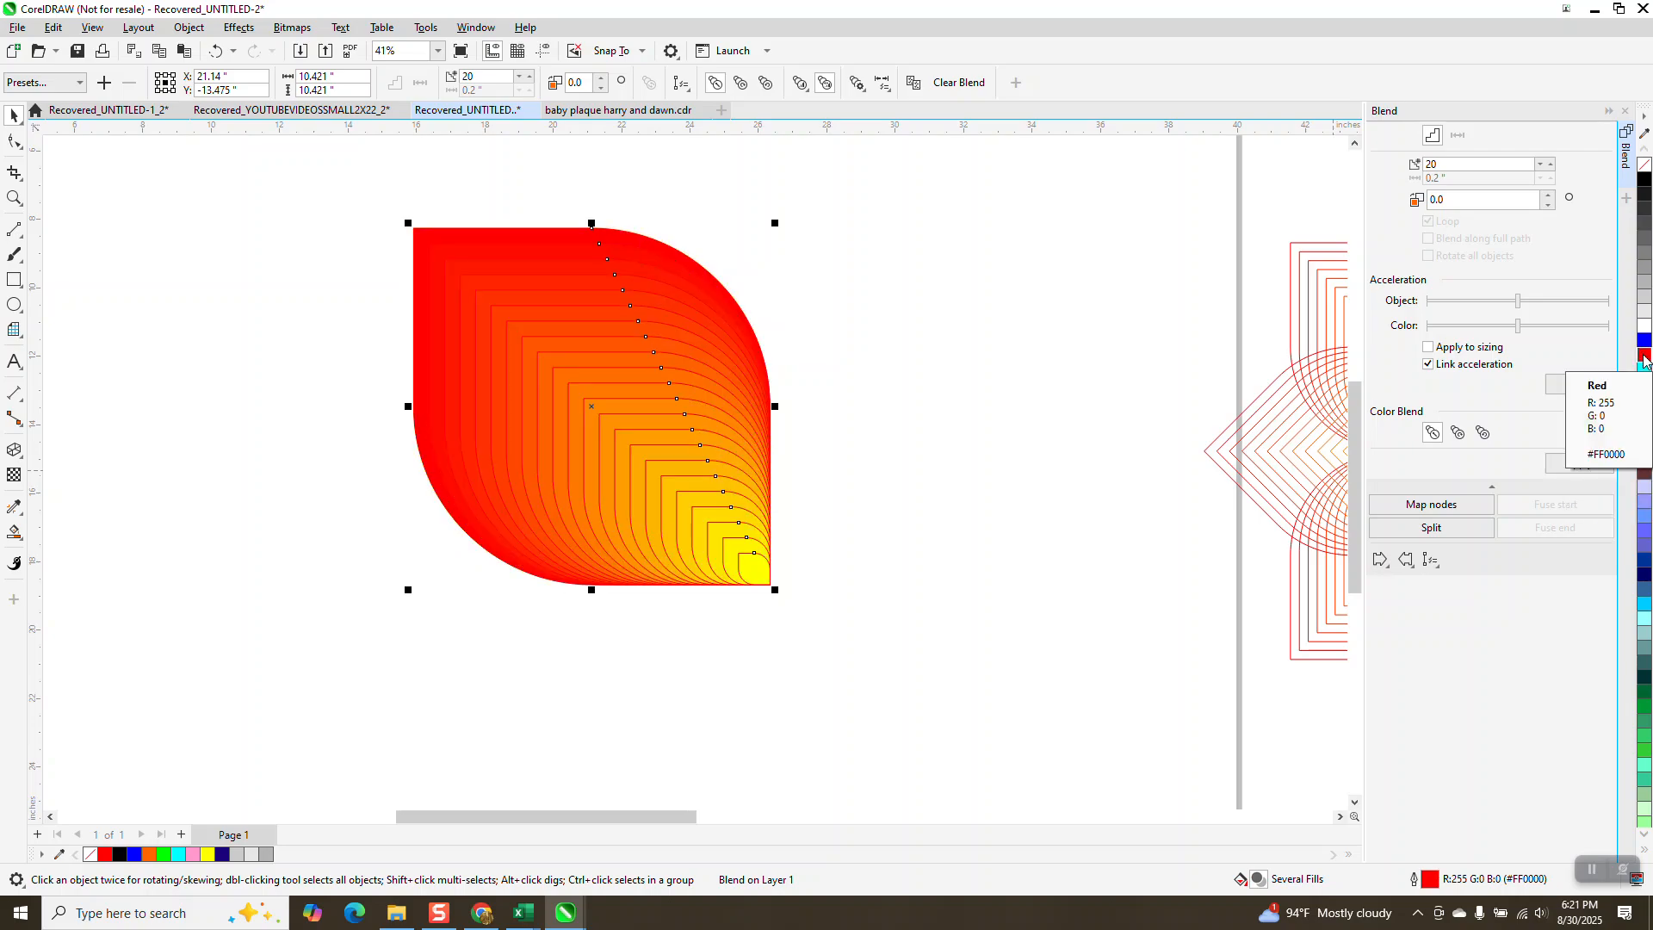
right_click(1643, 179)
Step: Mirror a copy of the blend horizontally to the right of the original
scroll(444, 270, down, 1)
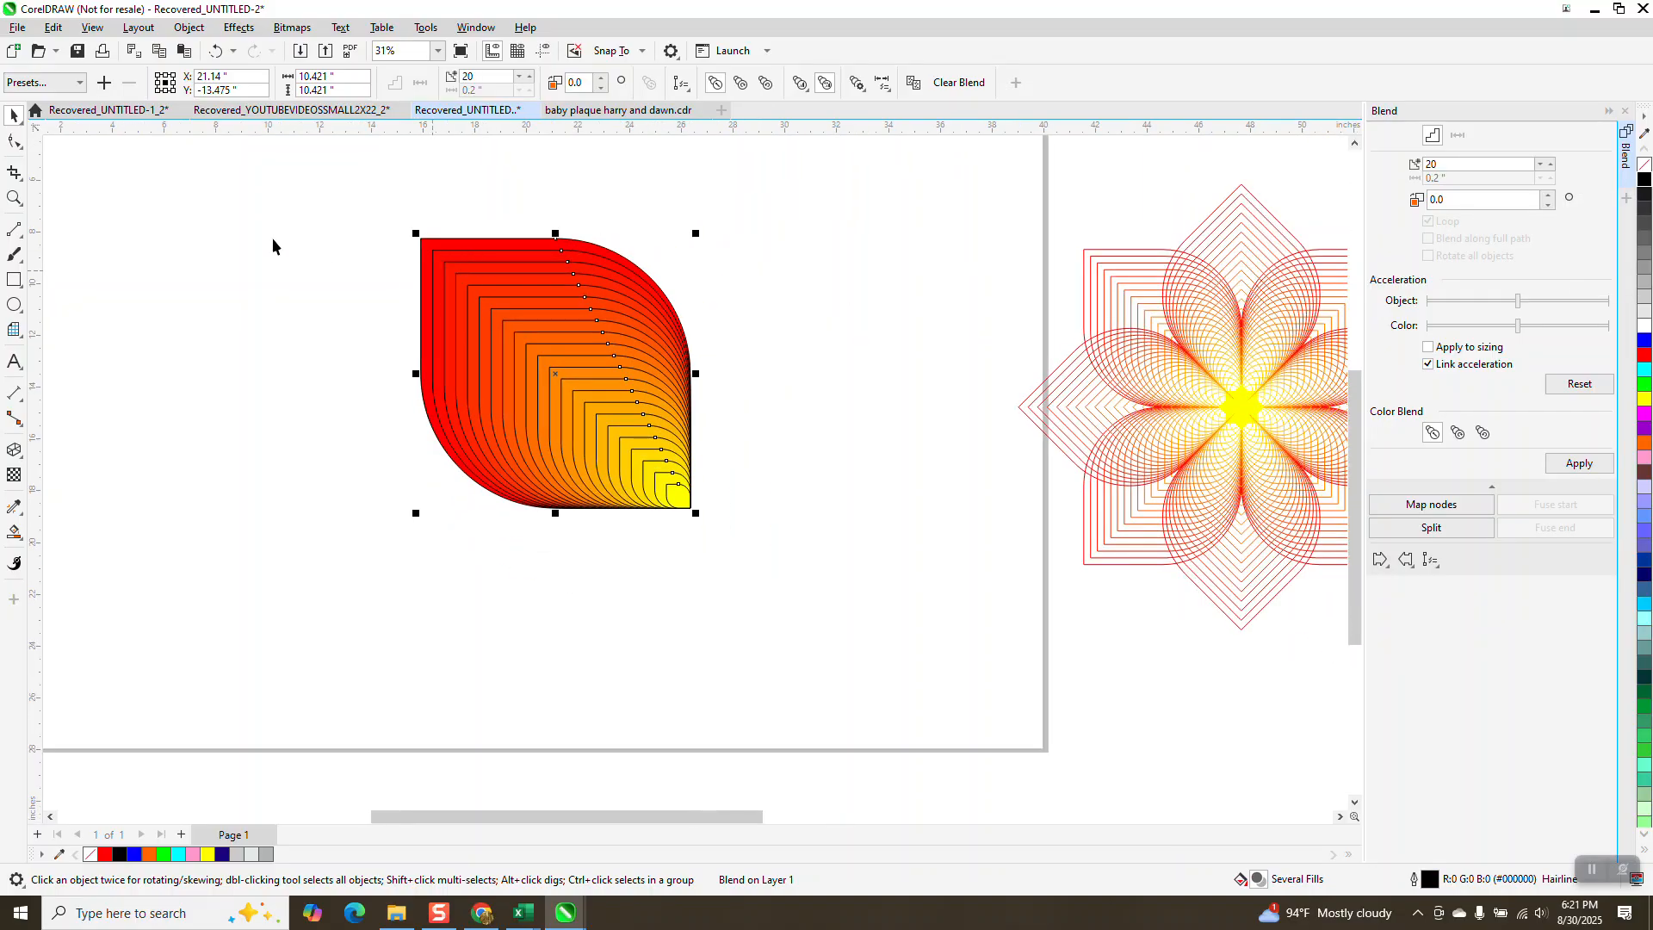
drag(342, 204, 784, 584)
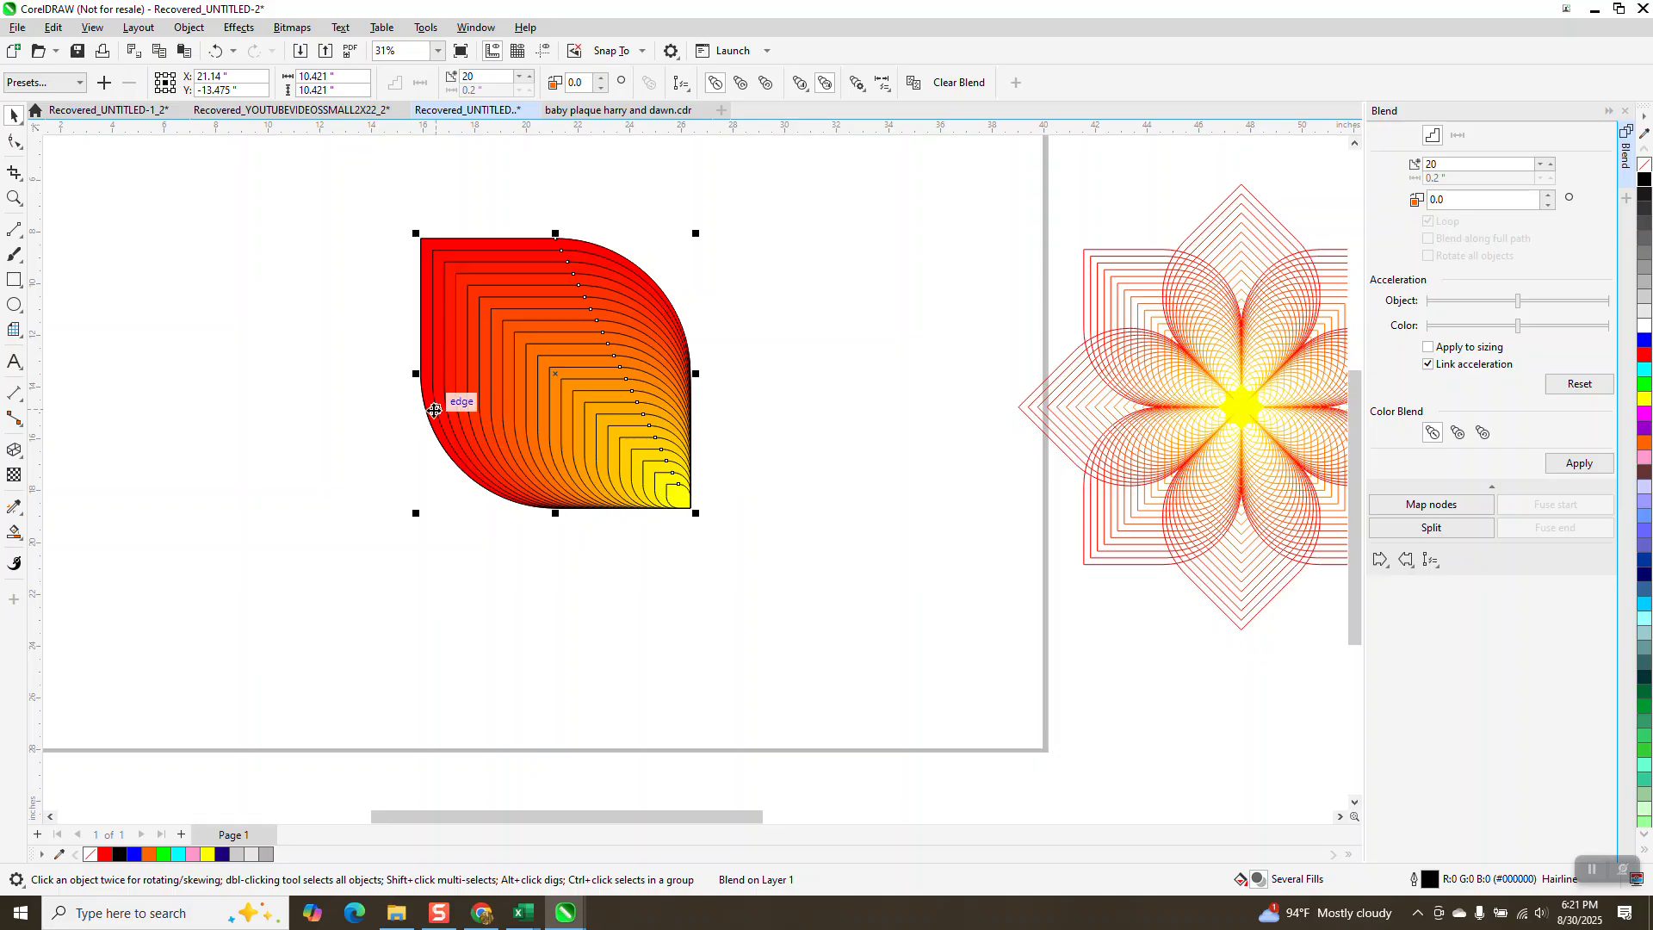
drag(416, 373, 965, 373)
Step: Mirror a copy of both petals downward and group all four petals
drag(382, 177, 1002, 568)
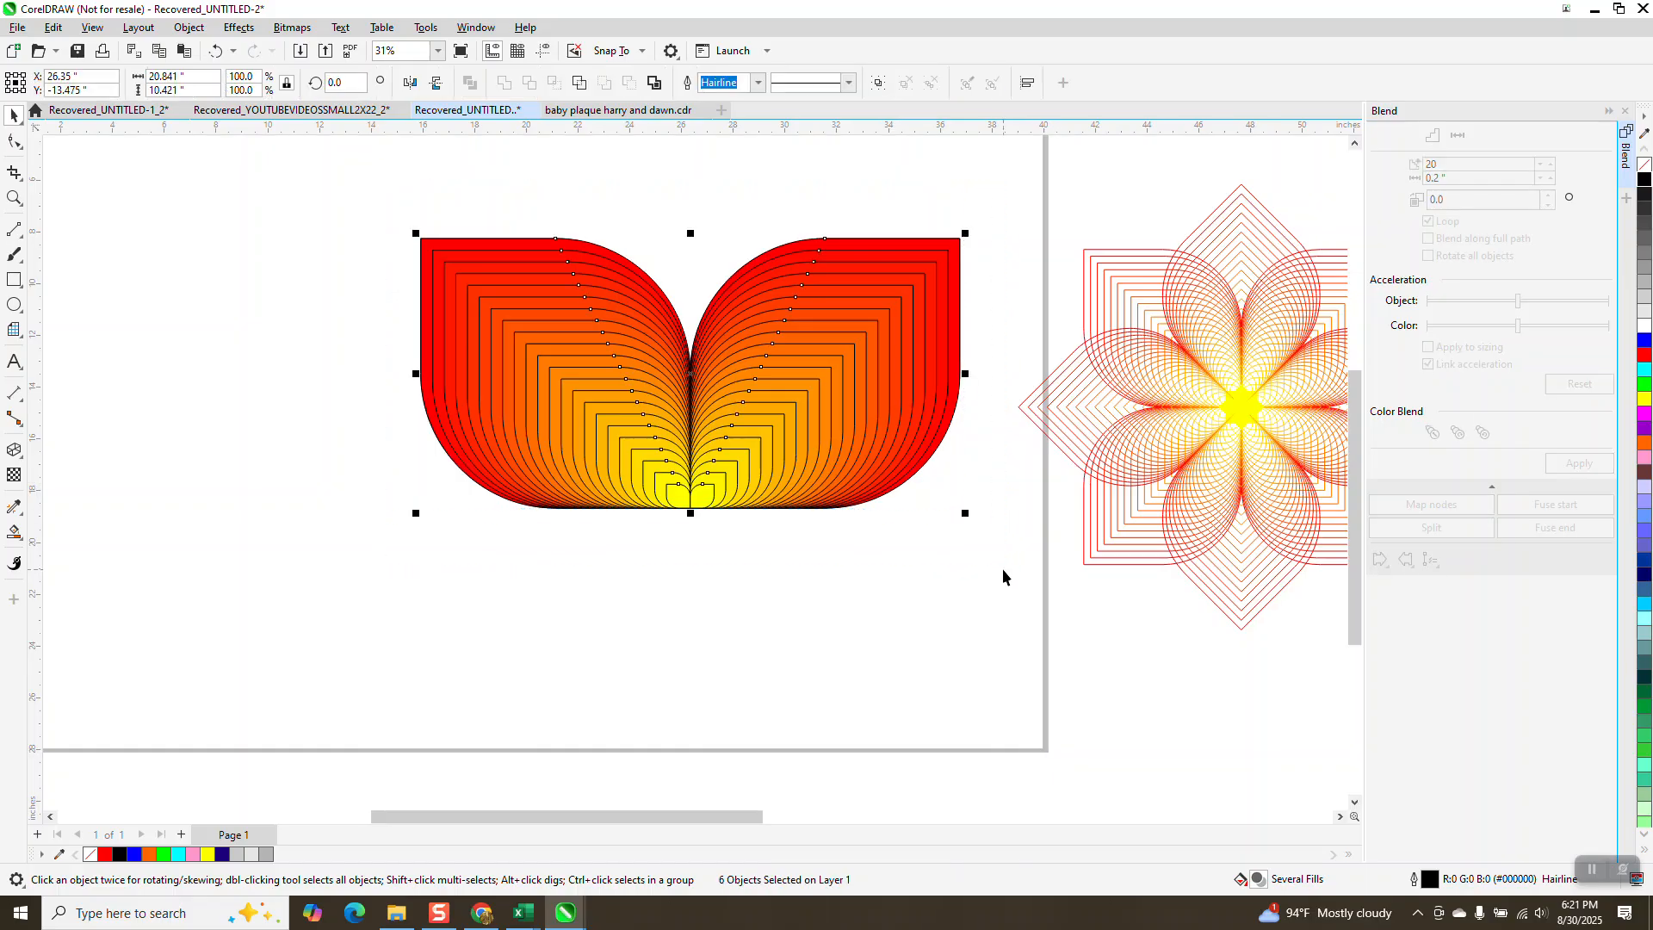
drag(690, 234, 690, 792)
scroll(566, 423, down, 1)
scroll(567, 422, down, 2)
drag(435, 283, 824, 644)
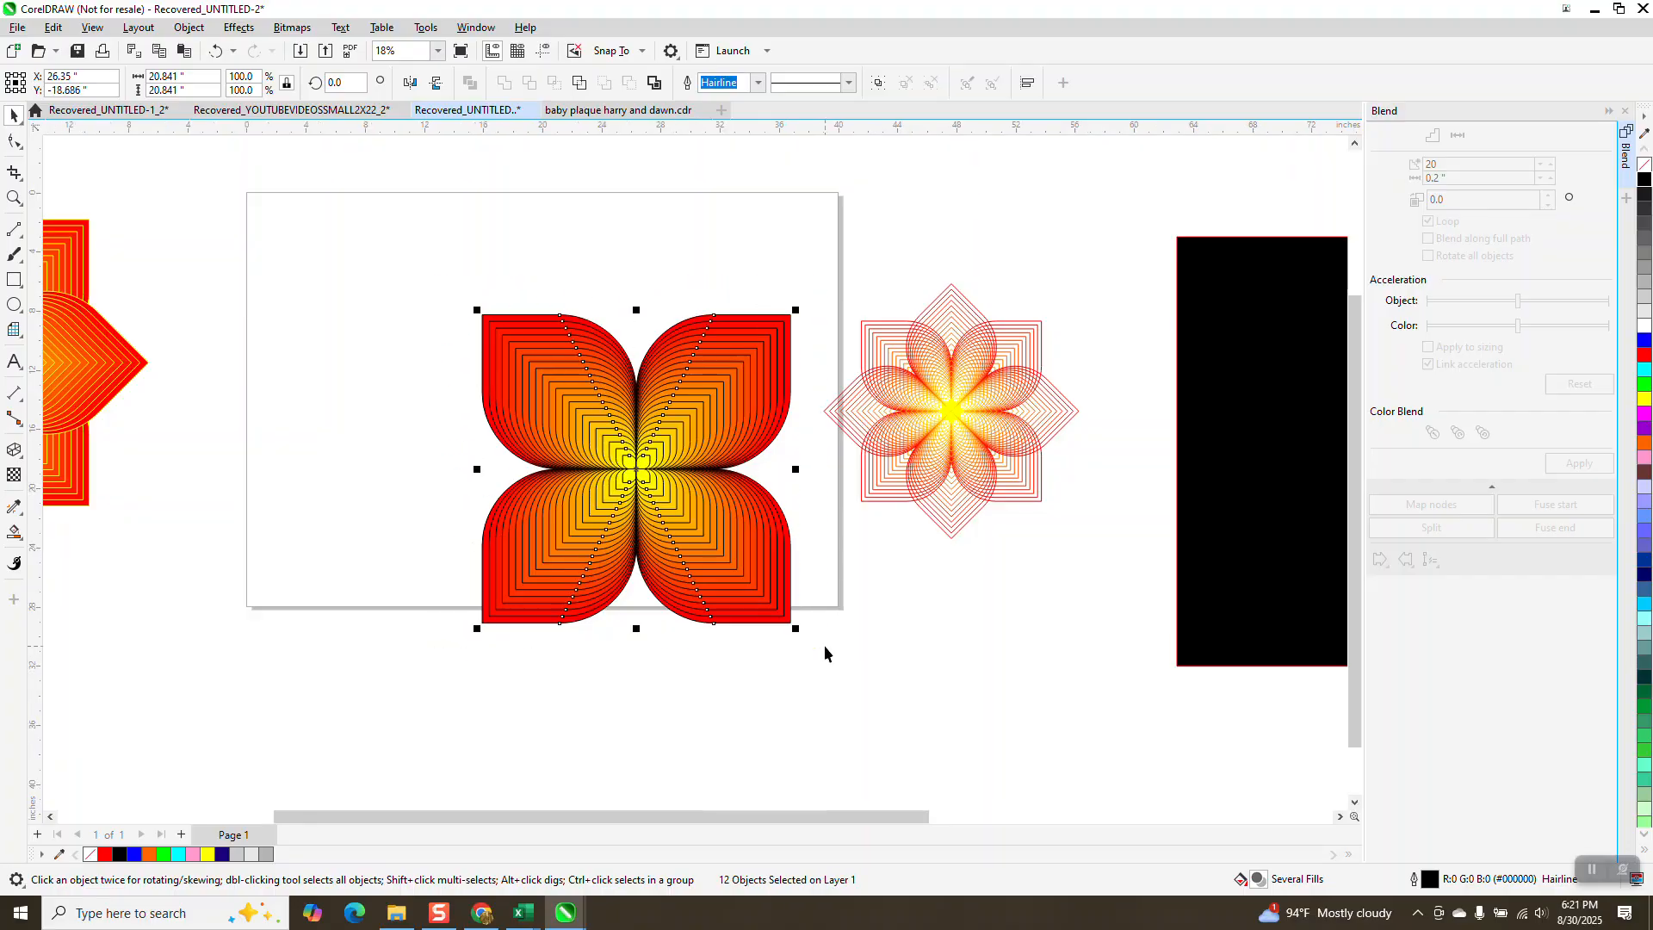
key(ctrl+g)
Step: Center the petal group on the page and rotate it 45 degrees
key(p)
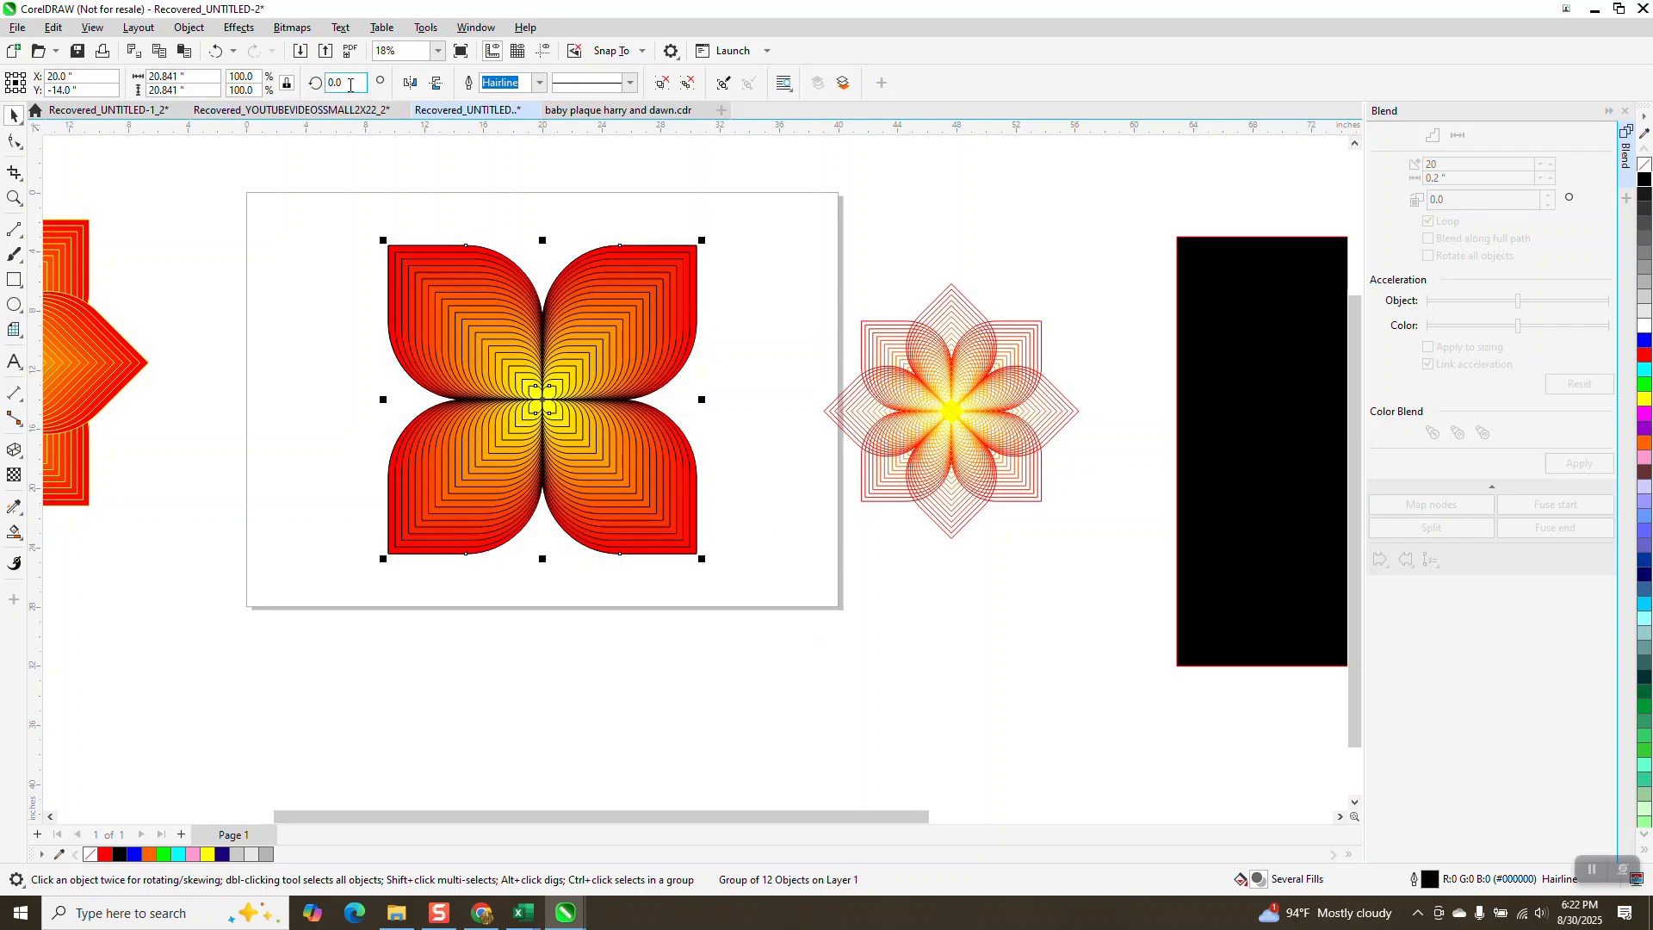
text(45)
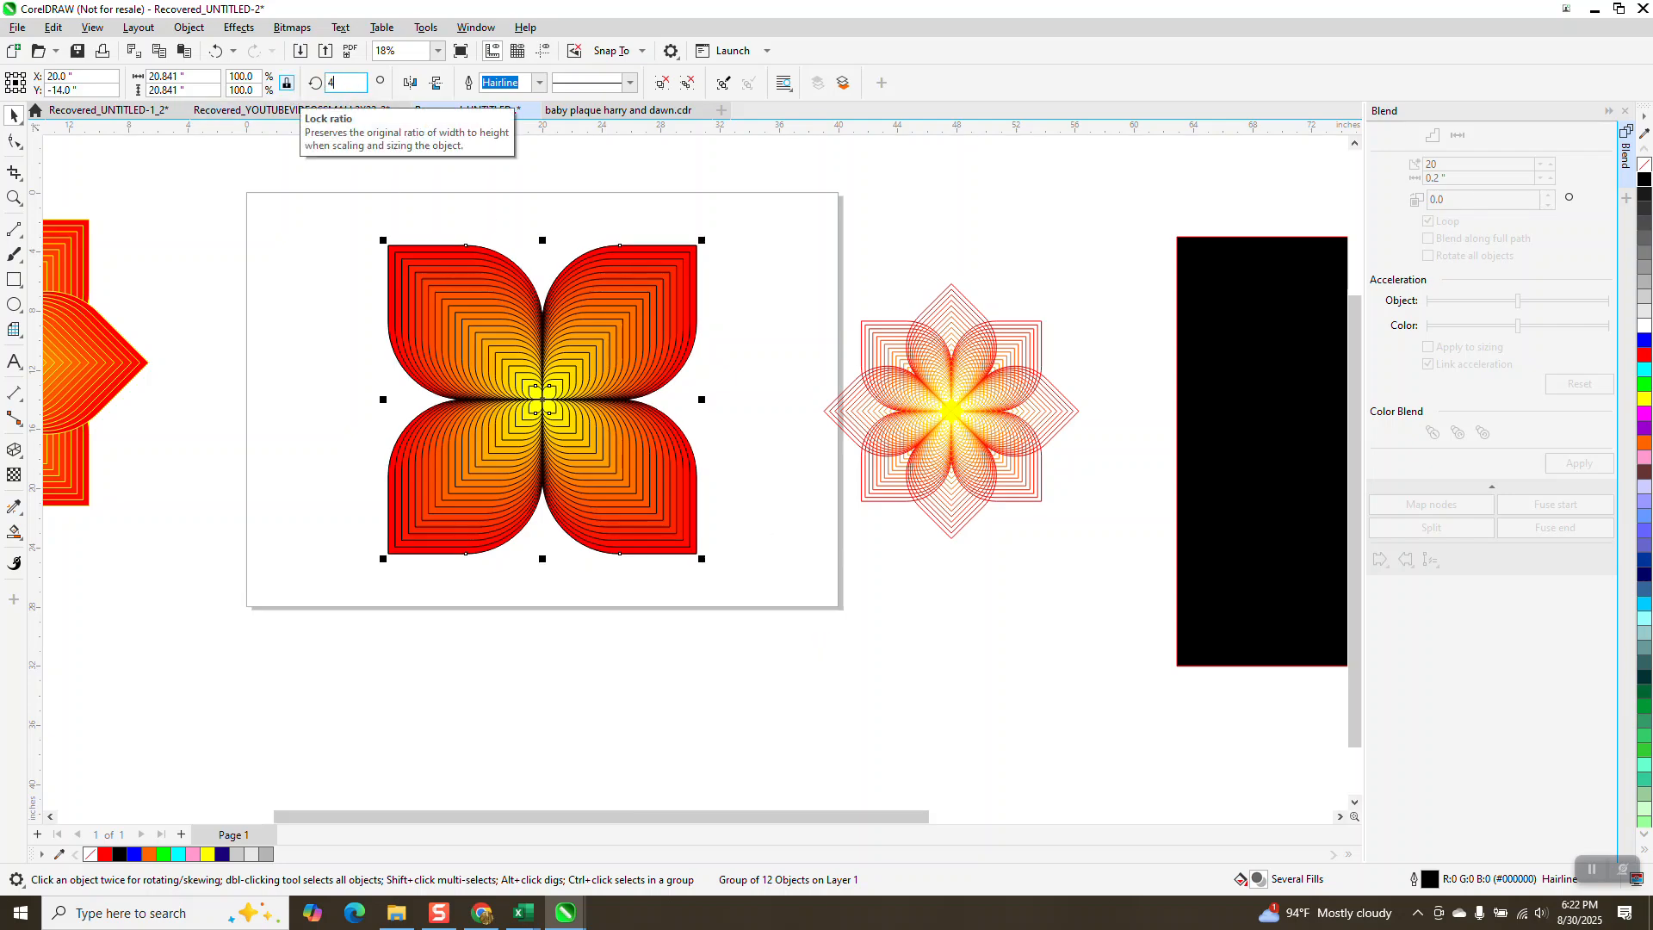
key(Return)
Step: Move the black background back onto the page behind the flower
drag(1196, 463, 249, 418)
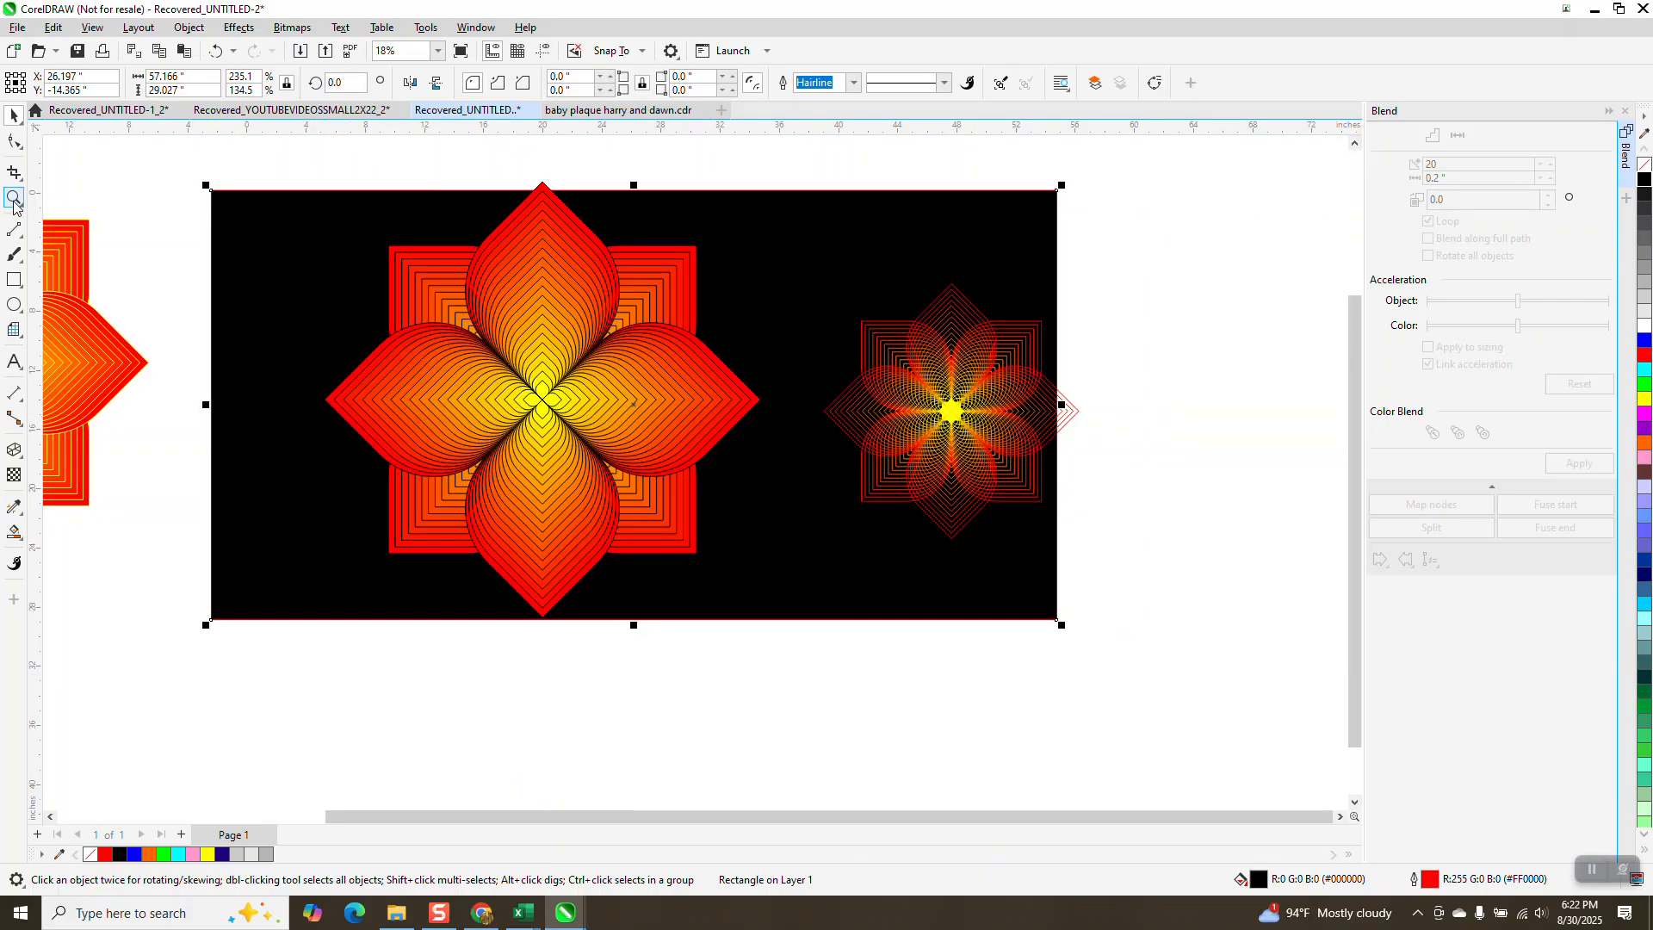
click(14, 198)
drag(381, 205, 751, 615)
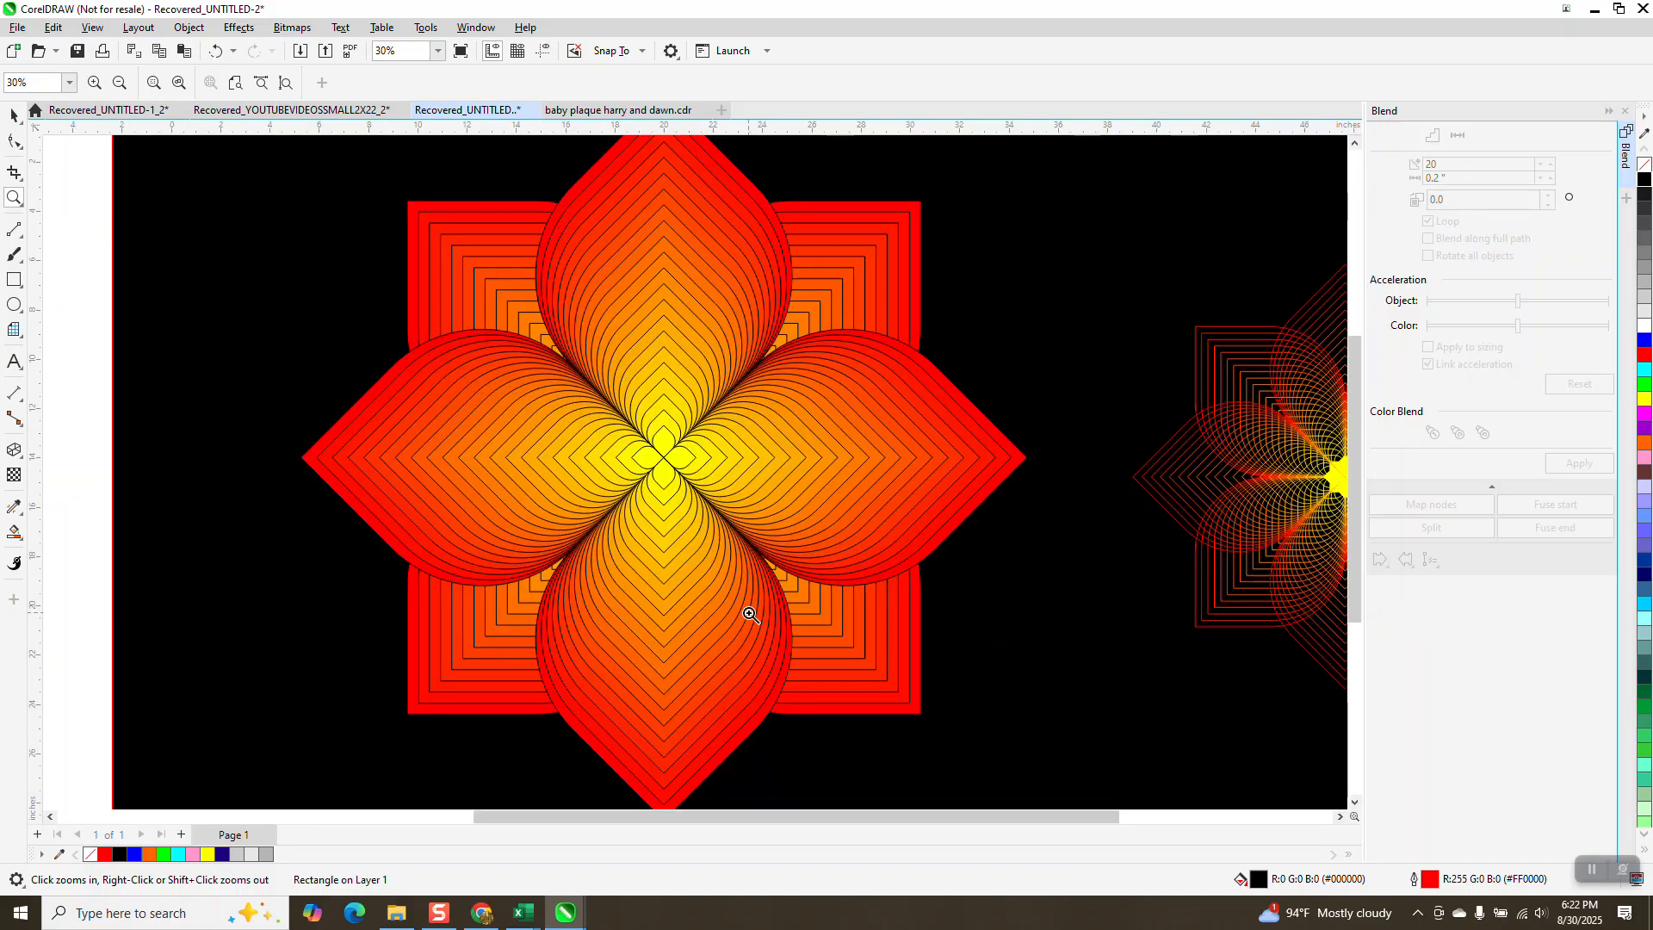
Step: Undo the recent actions back to the separate red and yellow leaves before the blend
scroll(675, 562, down, 2)
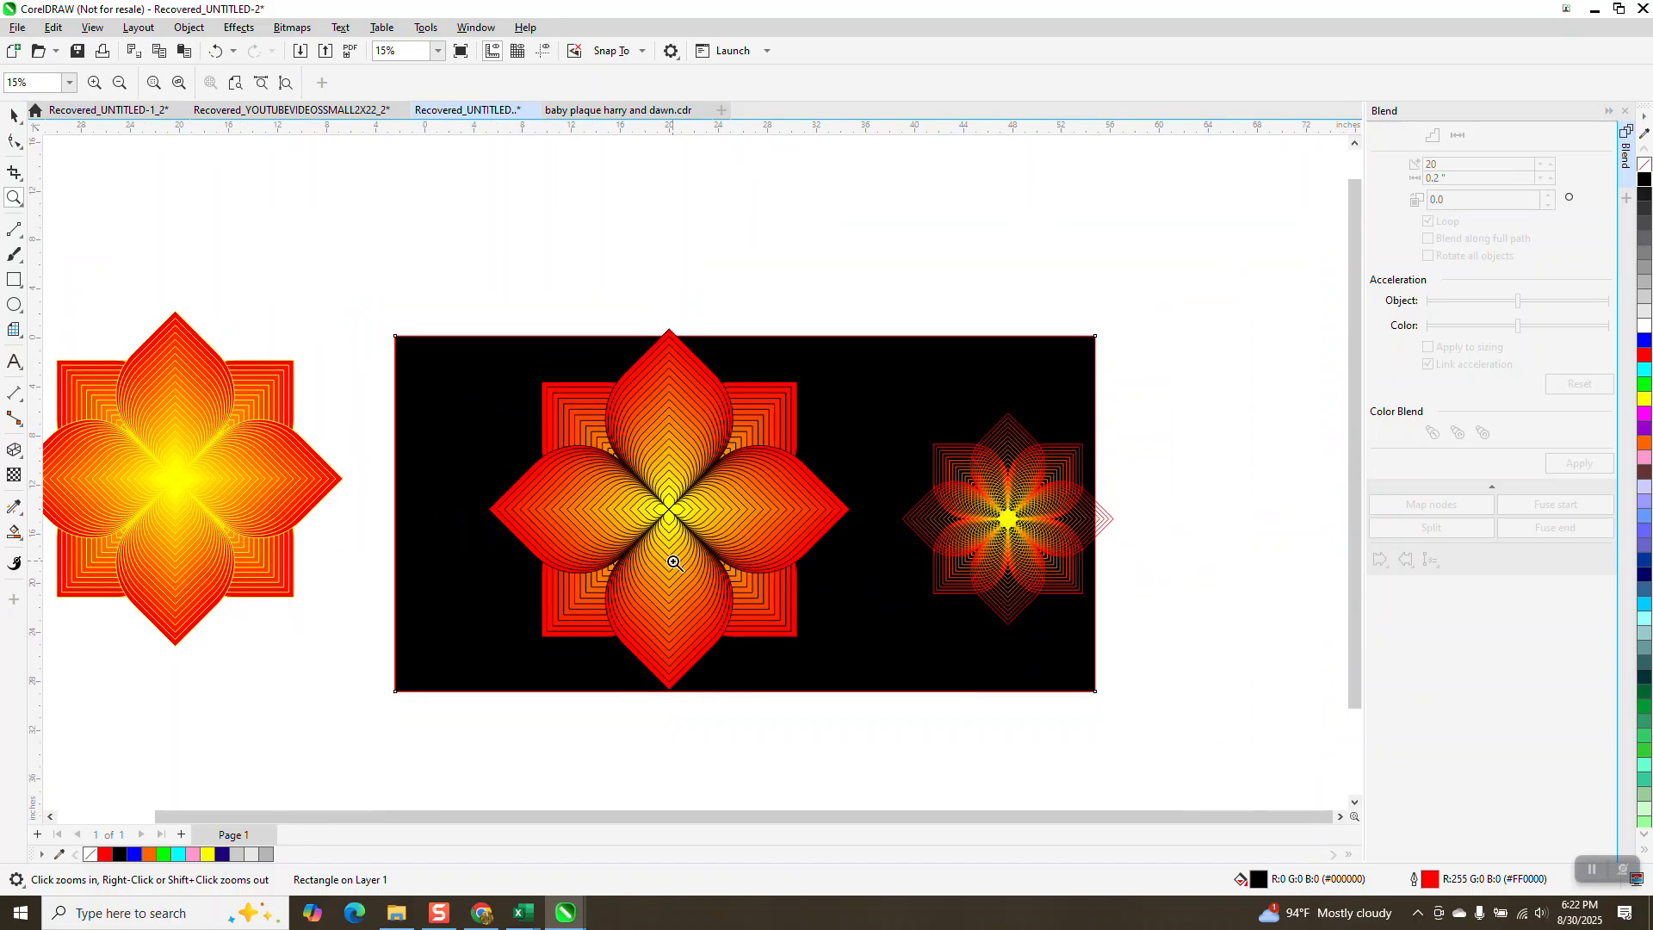
scroll(675, 561, down, 1)
click(216, 51)
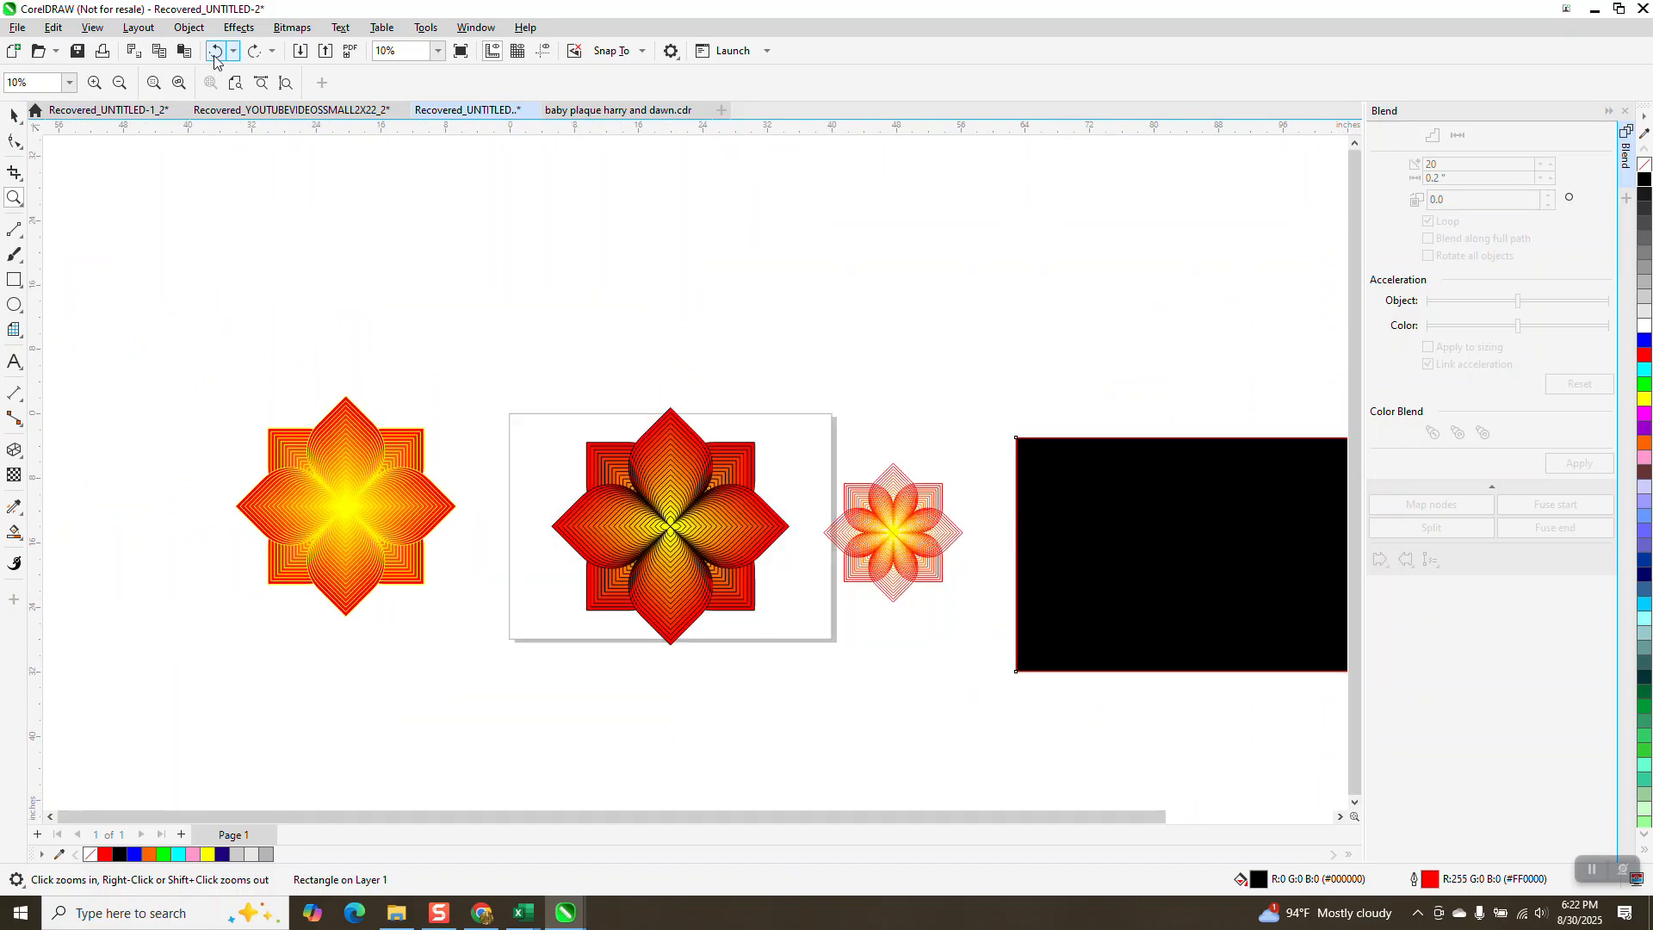
click(215, 53)
click(213, 53)
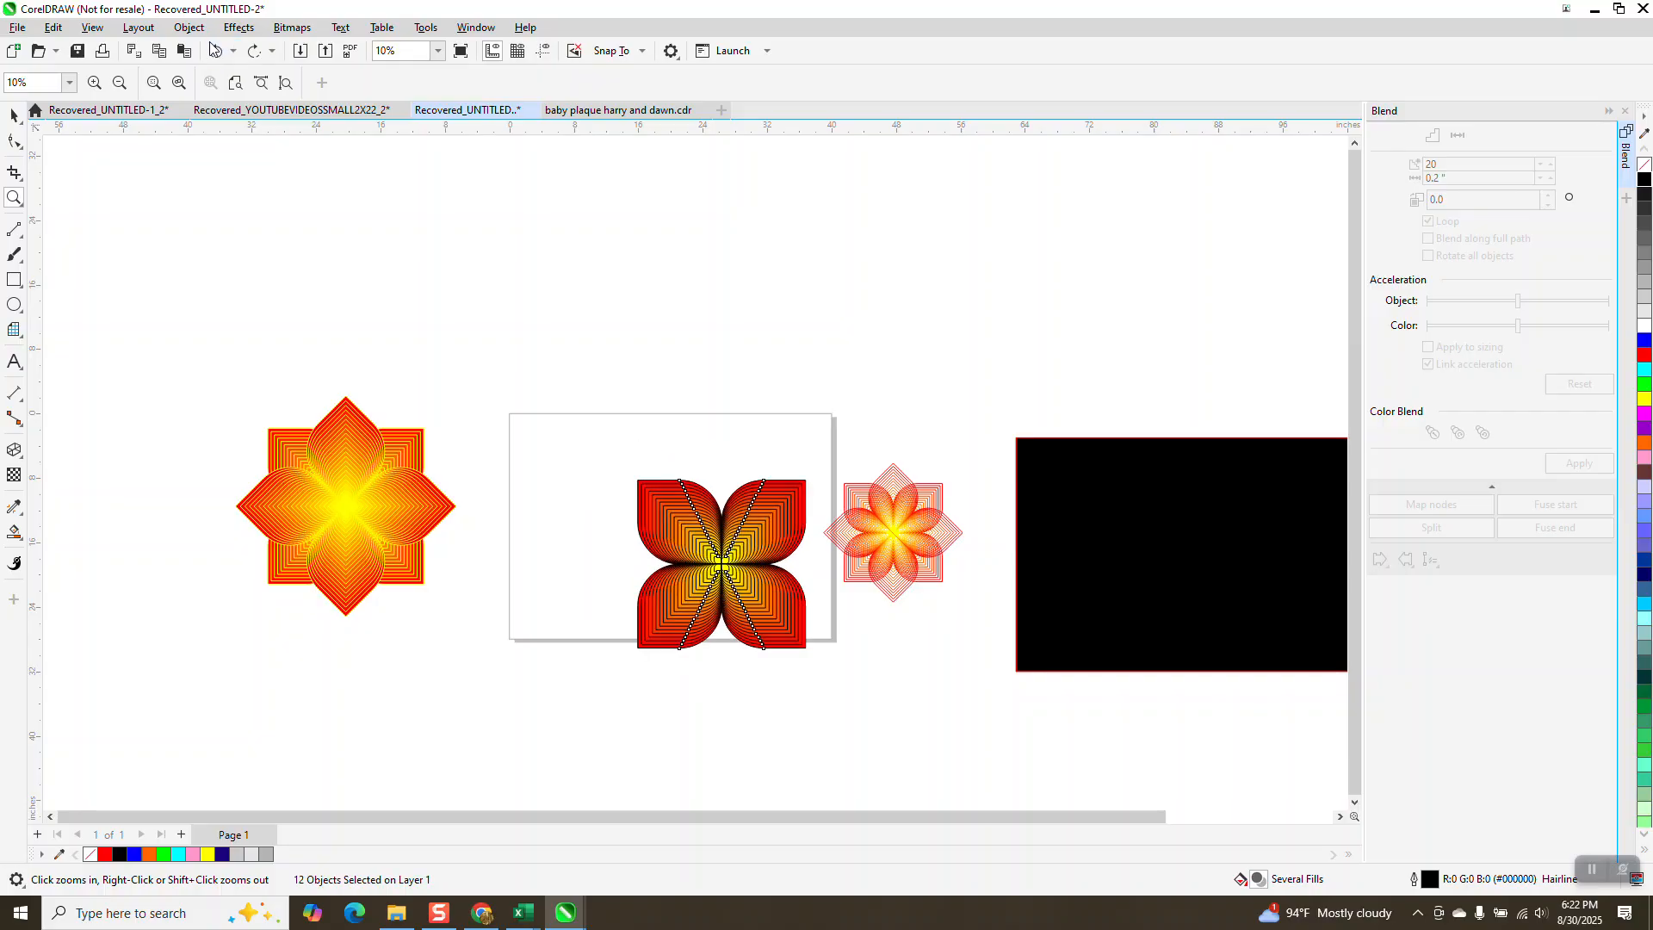
click(213, 51)
click(215, 52)
click(215, 53)
click(215, 53)
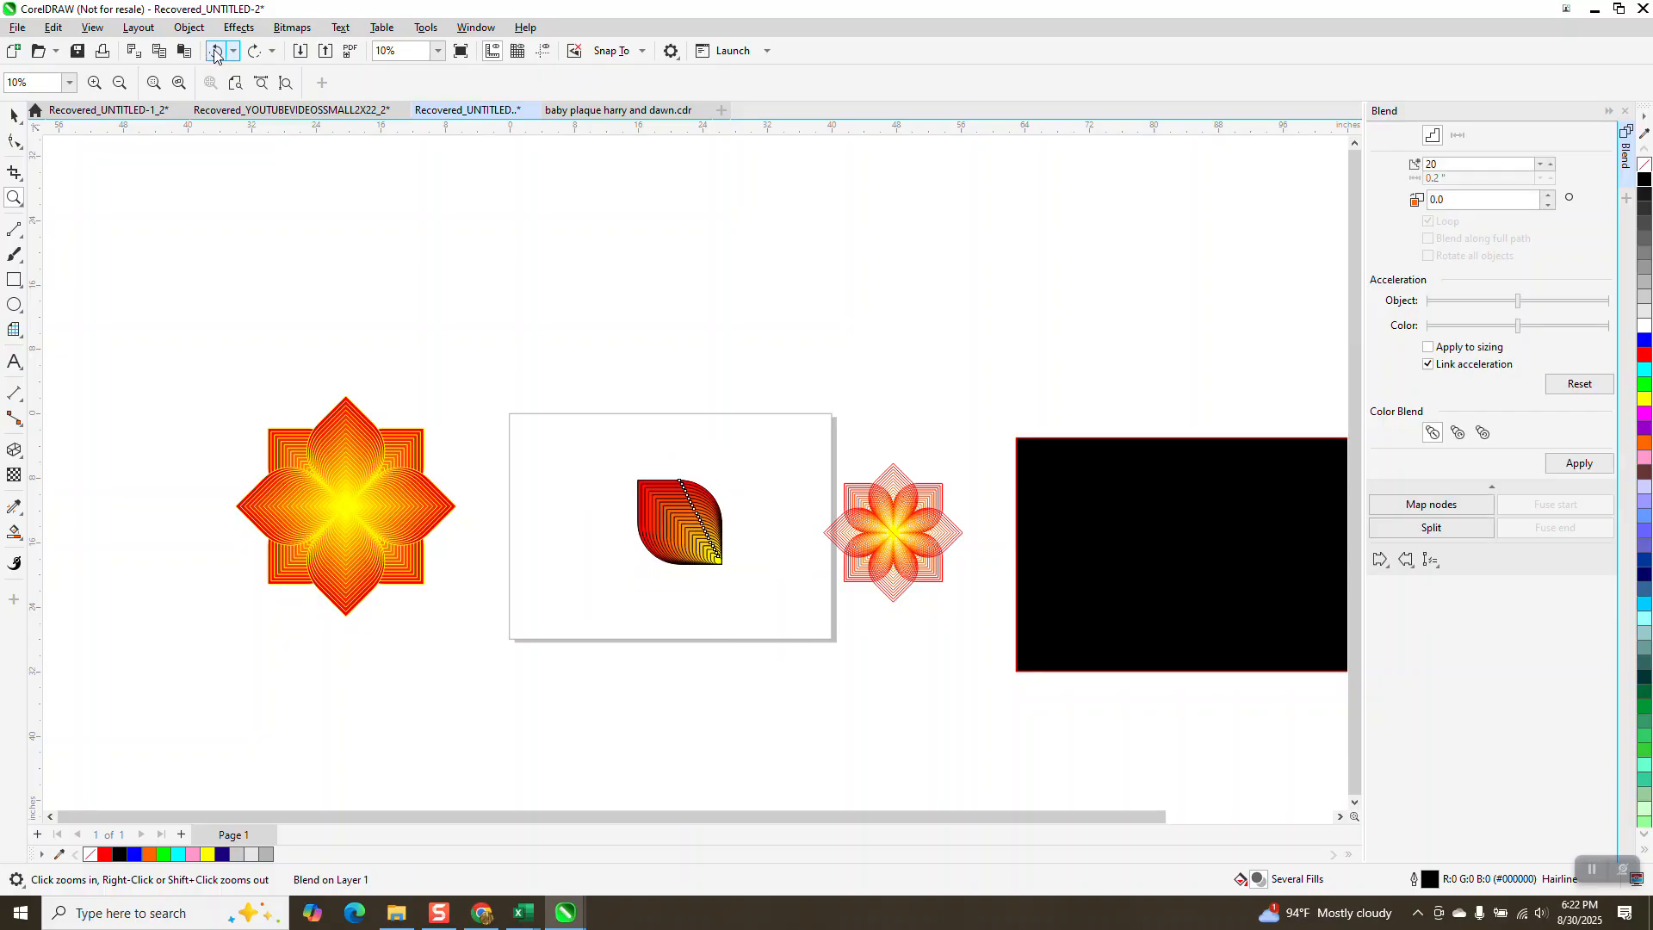
click(215, 52)
click(214, 53)
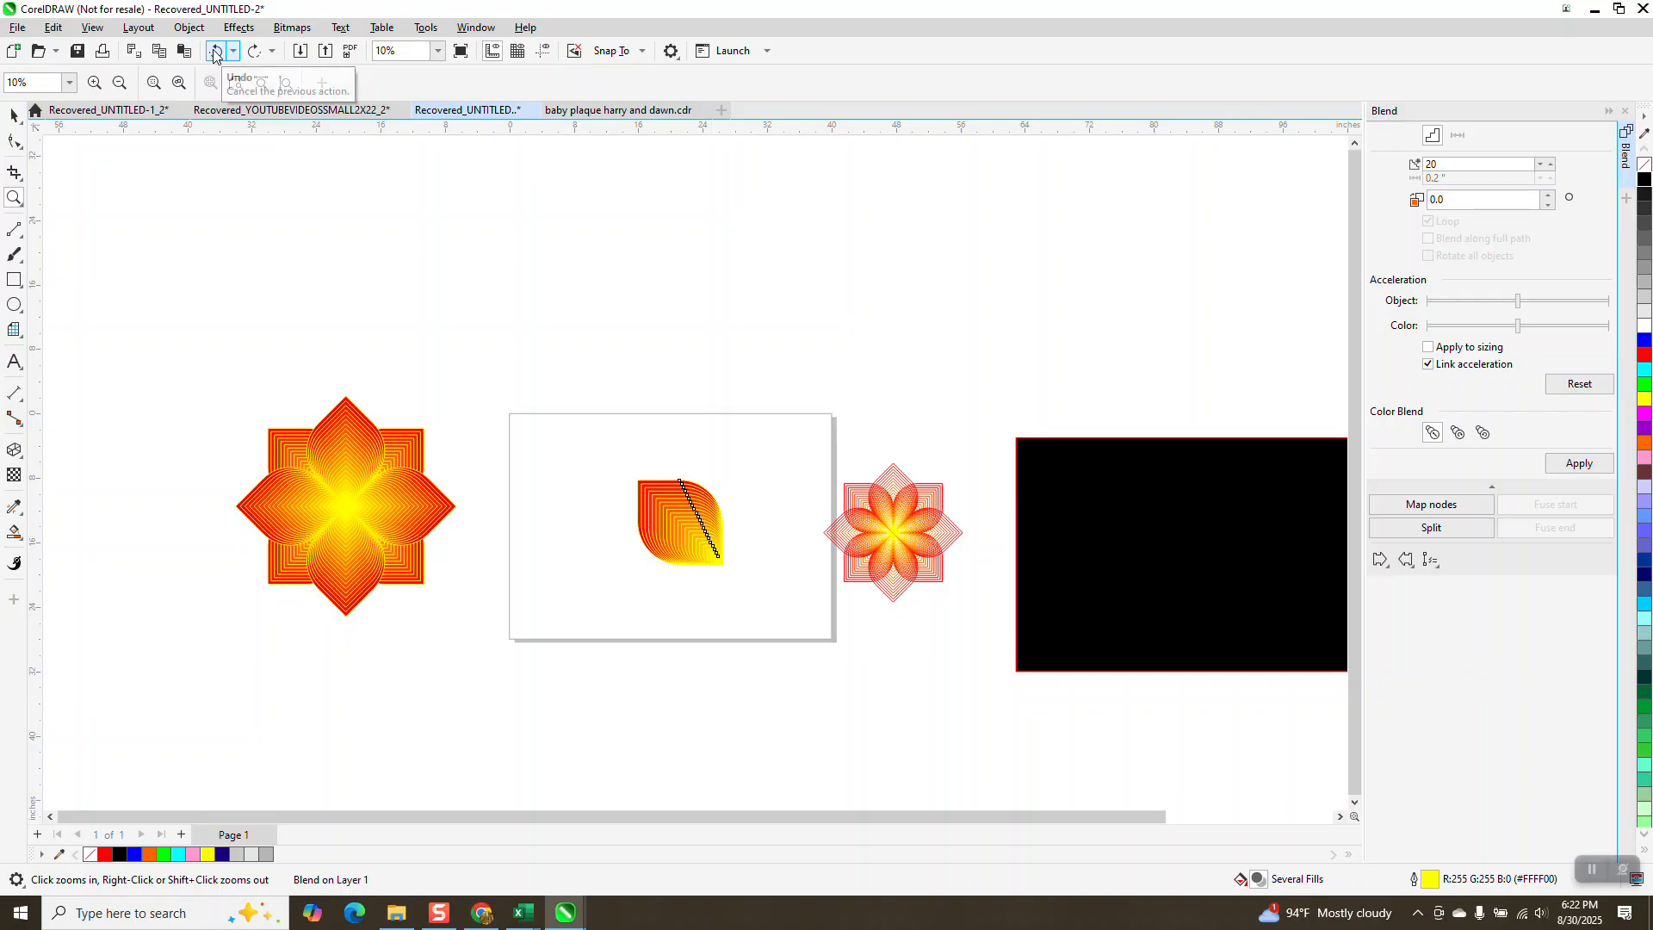
click(214, 52)
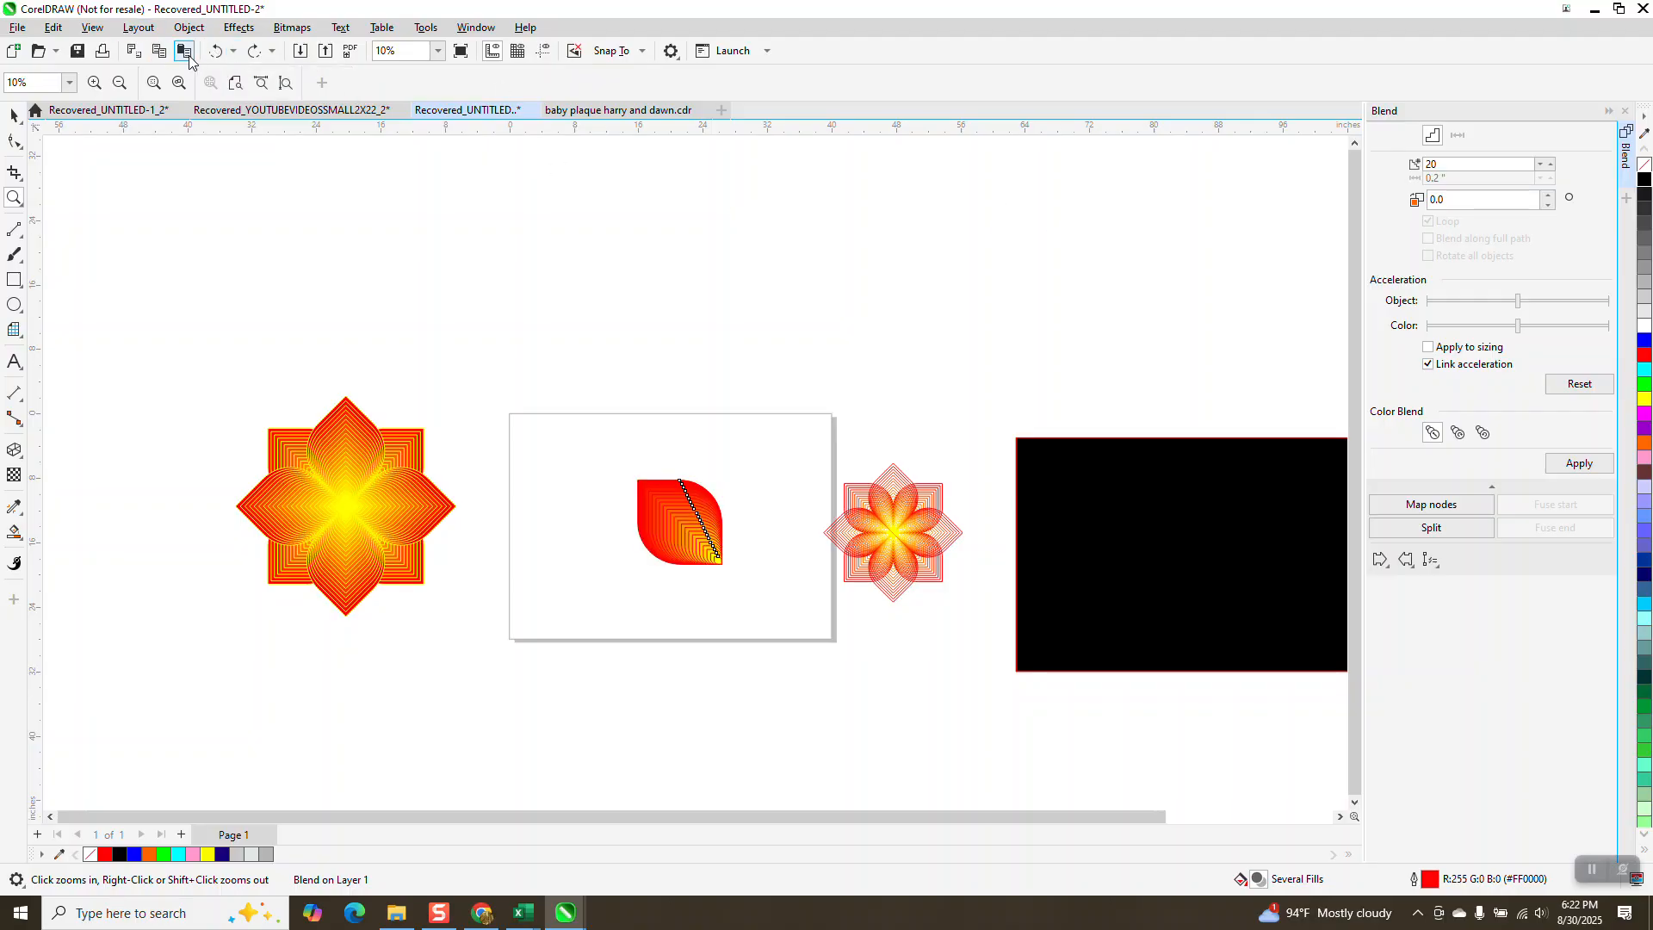
click(215, 52)
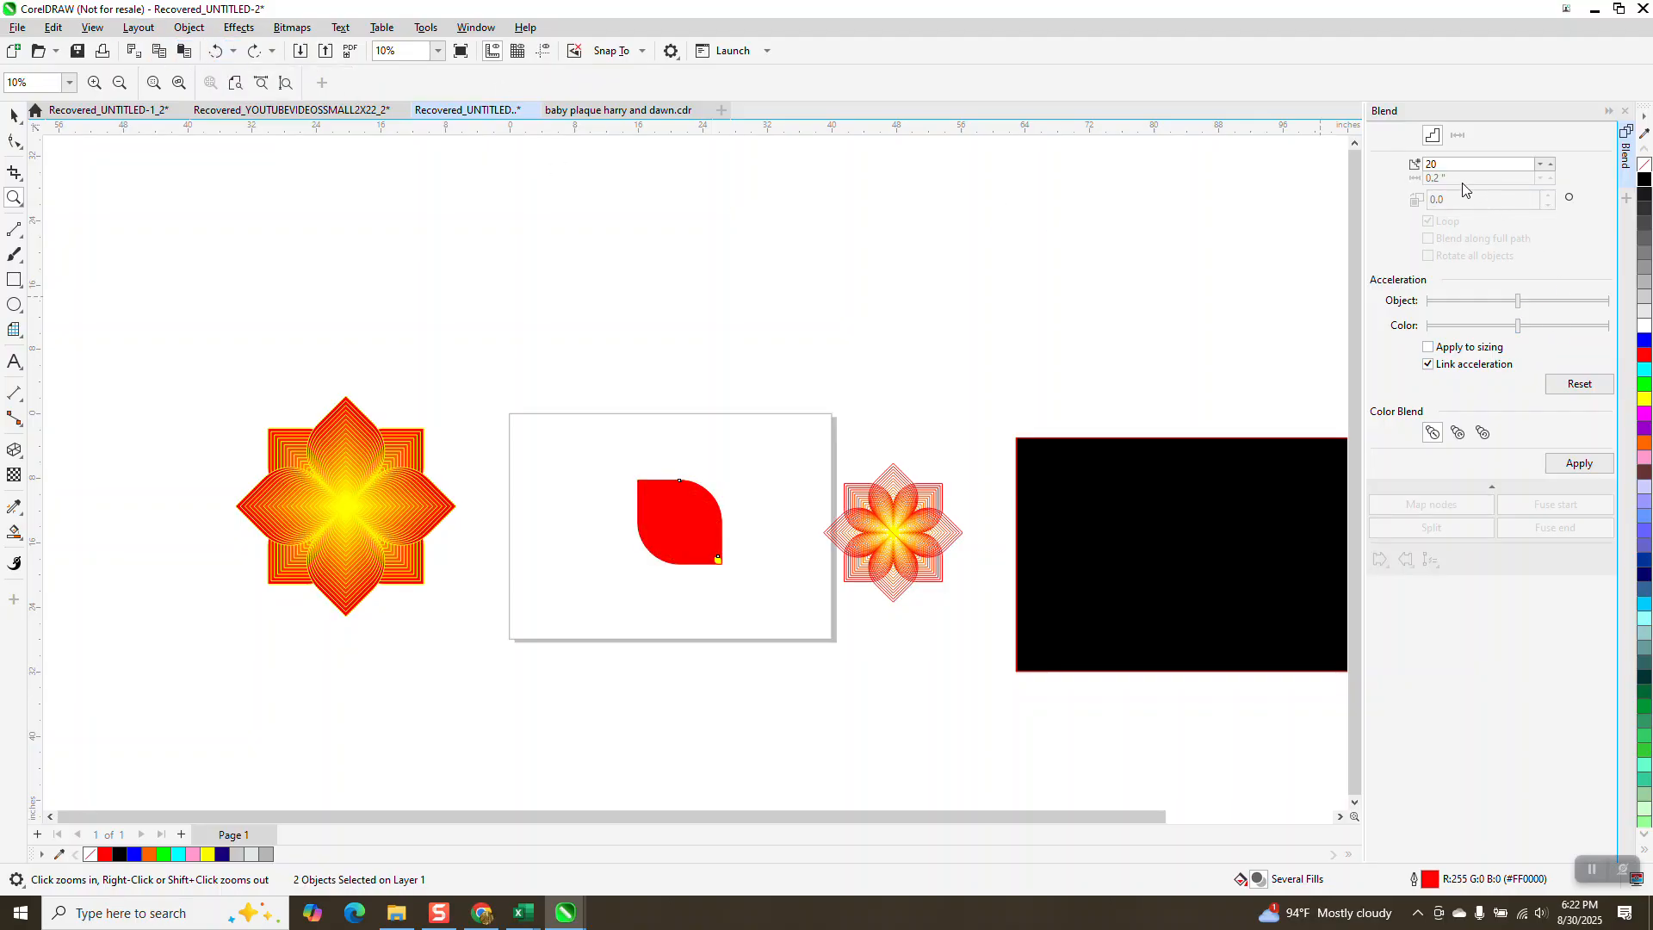
Step: Set the blend between the red and yellow leaves to 40 steps
text(4)
key(Return)
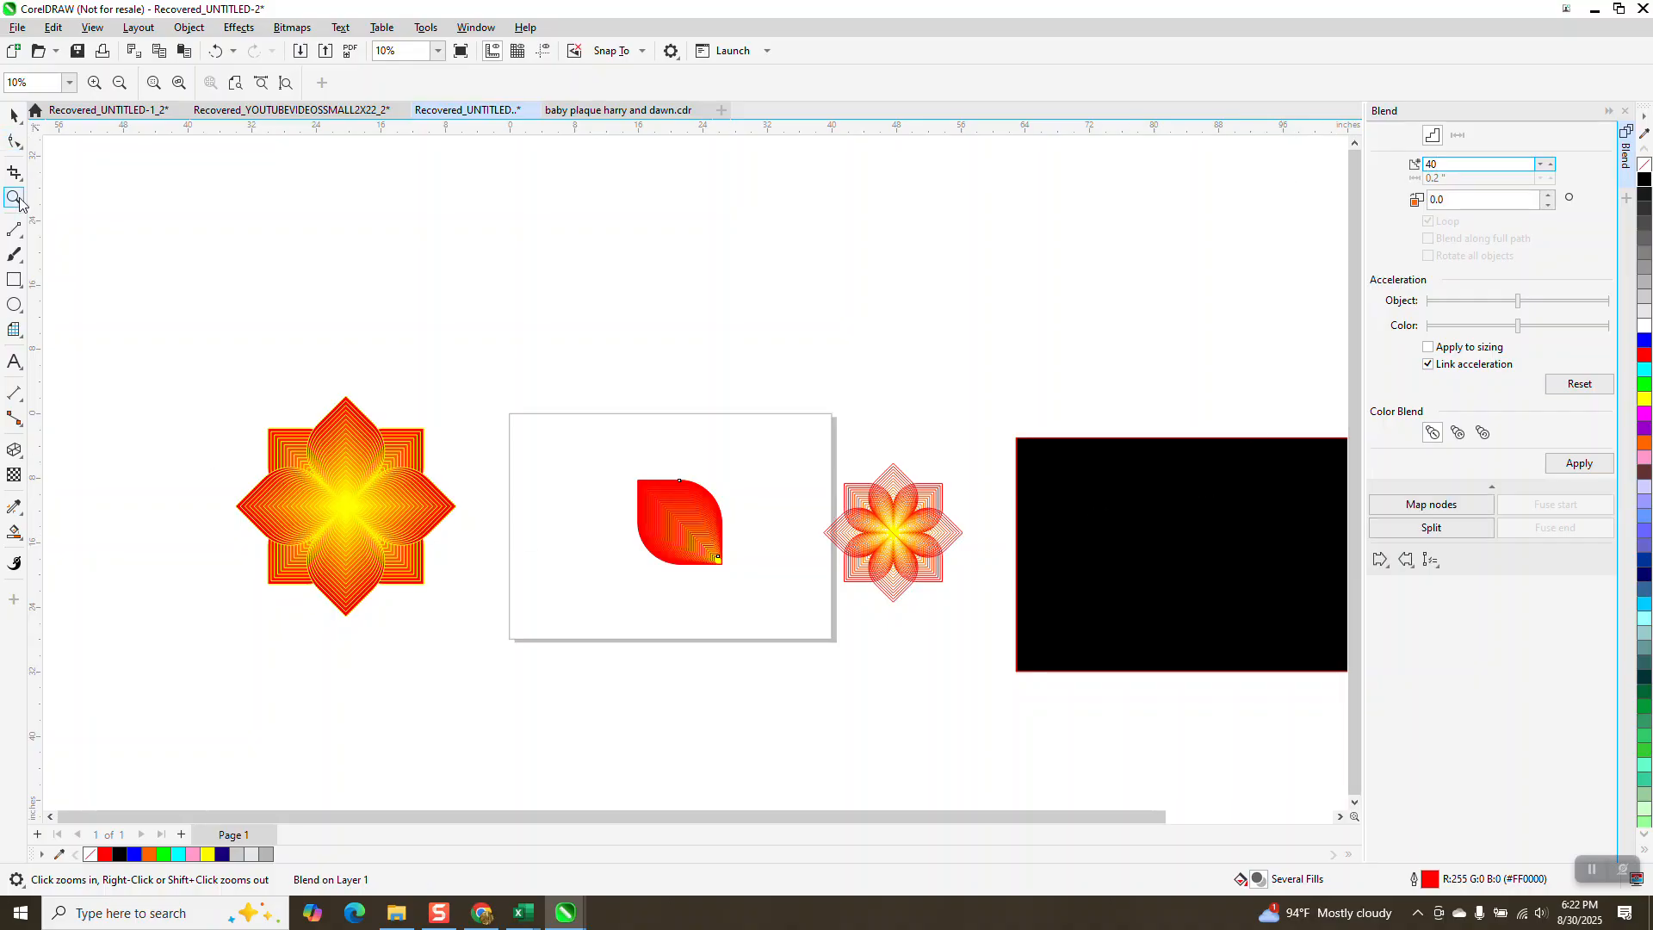
Step: Zoom in on the blended leaf and give its outlines a black color
drag(645, 463, 756, 586)
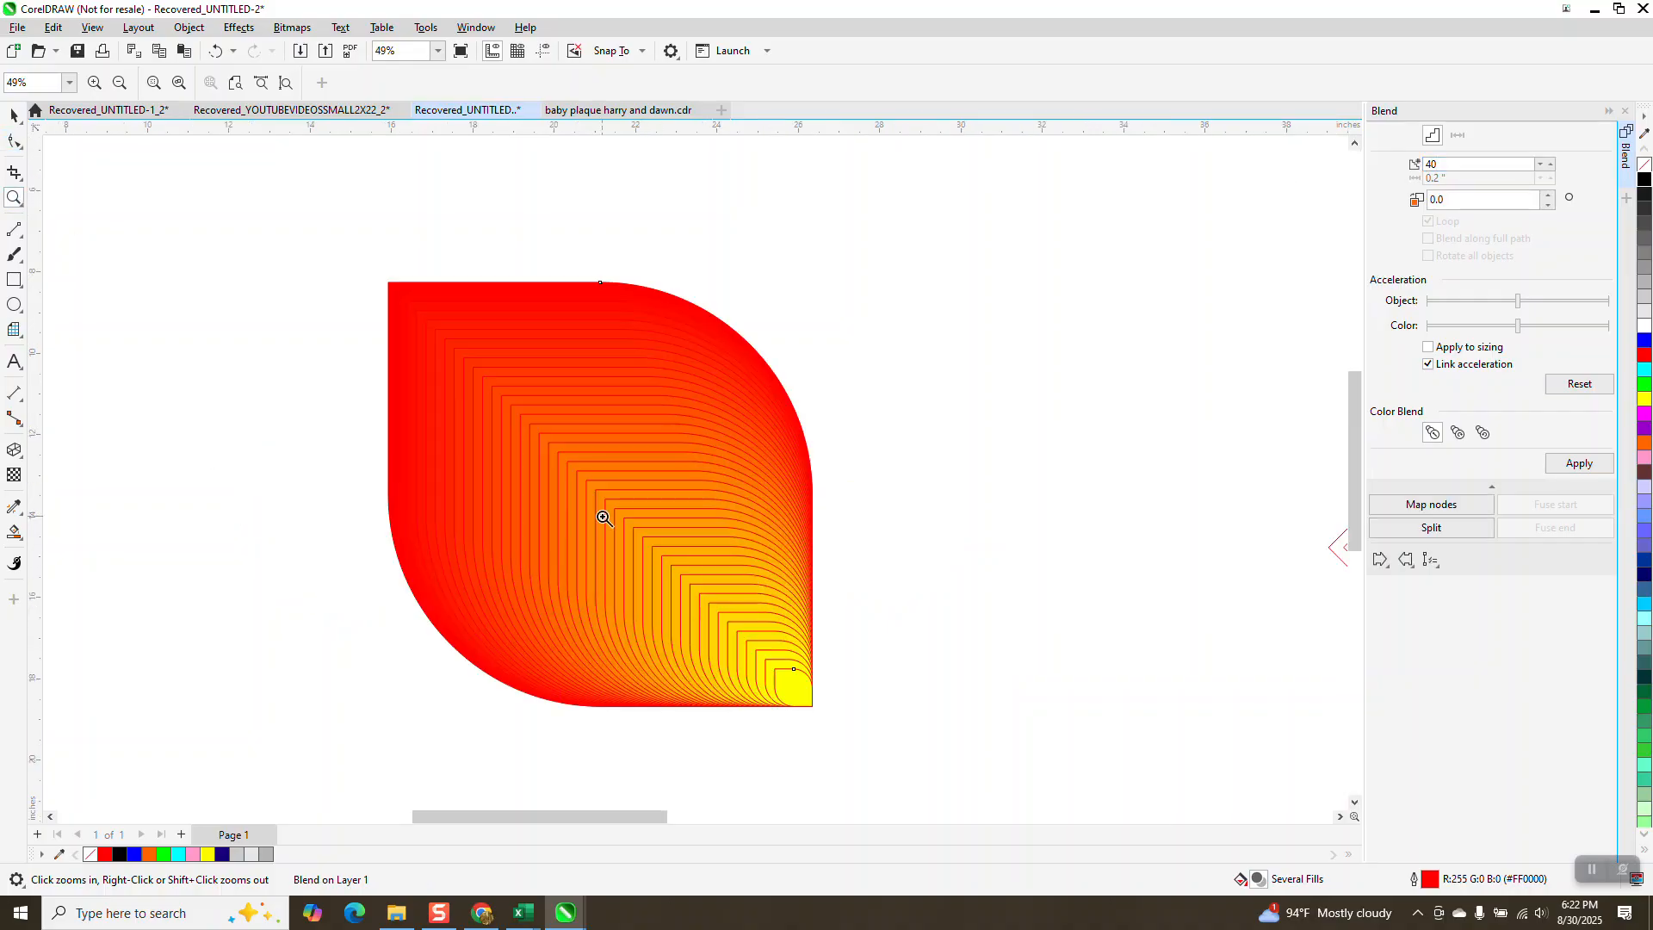
click(14, 115)
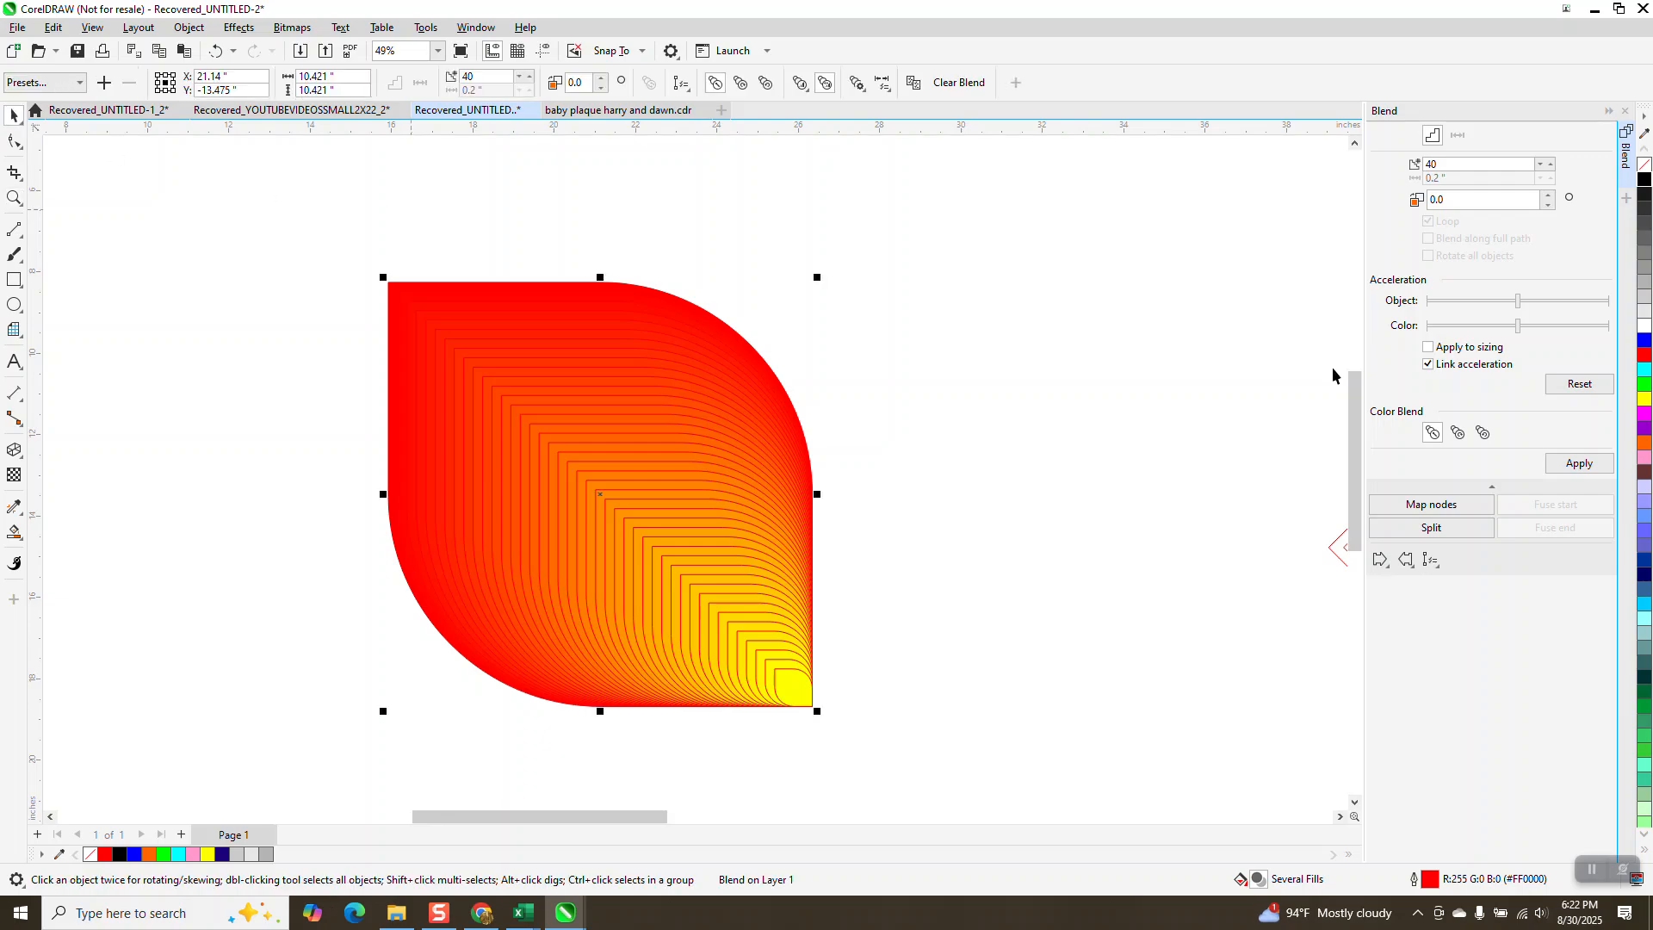
right_click(1644, 183)
Step: Mirror a copy of the blended leaf horizontally to sit beside the original as a second petal
scroll(639, 224, down, 1)
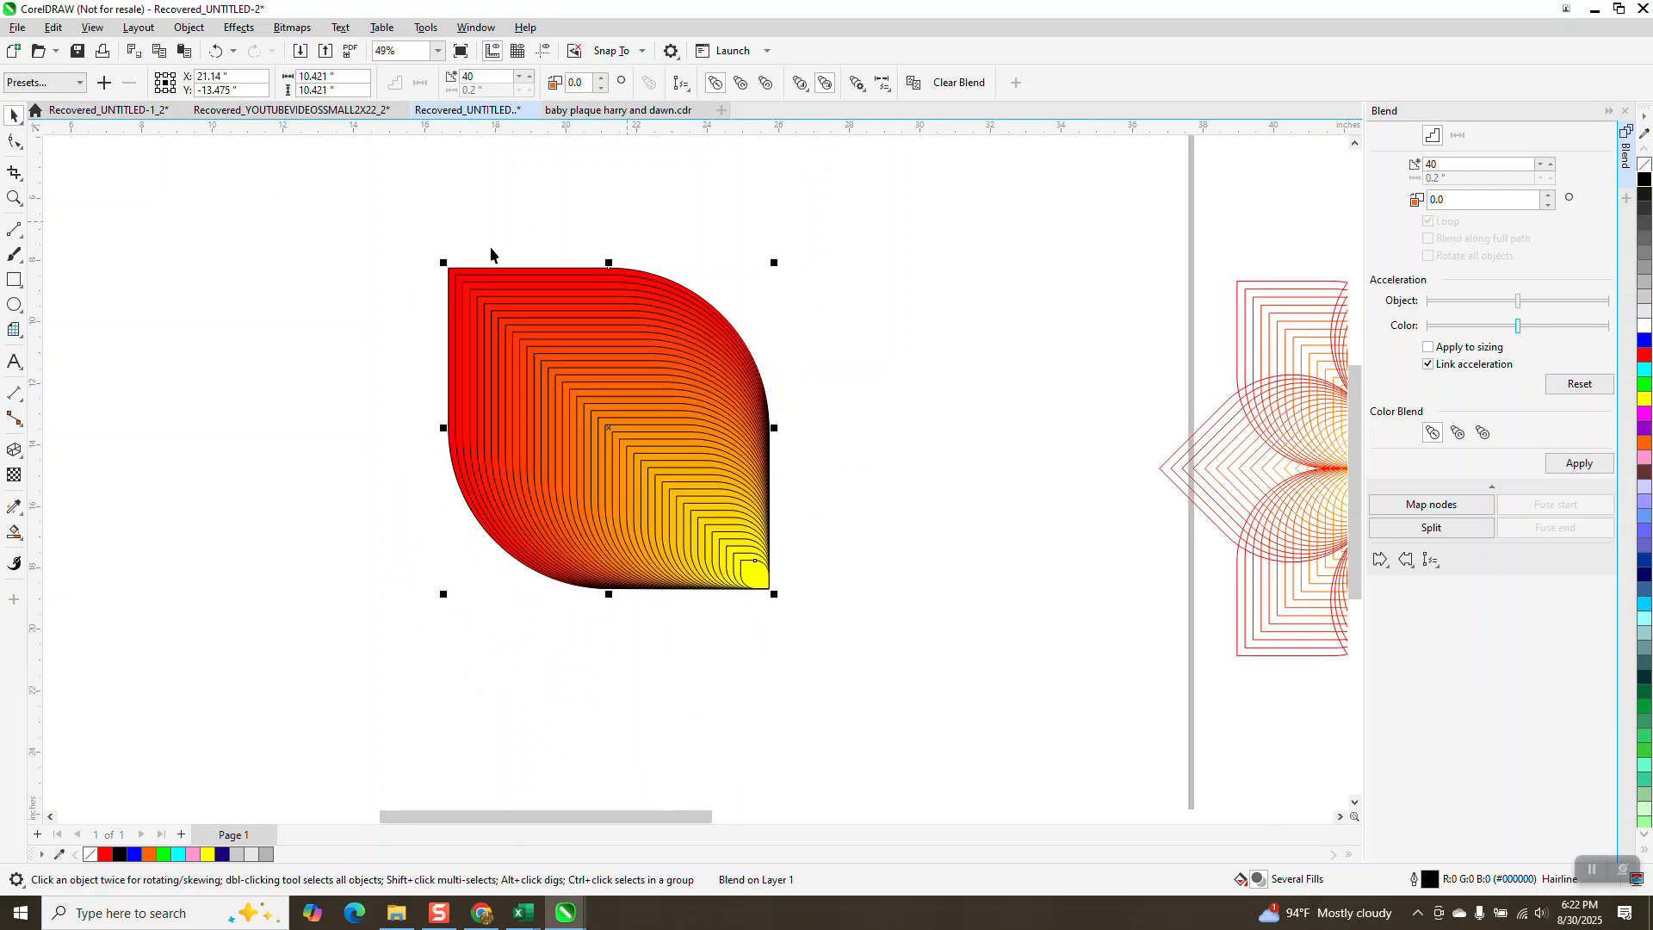
drag(410, 243, 866, 653)
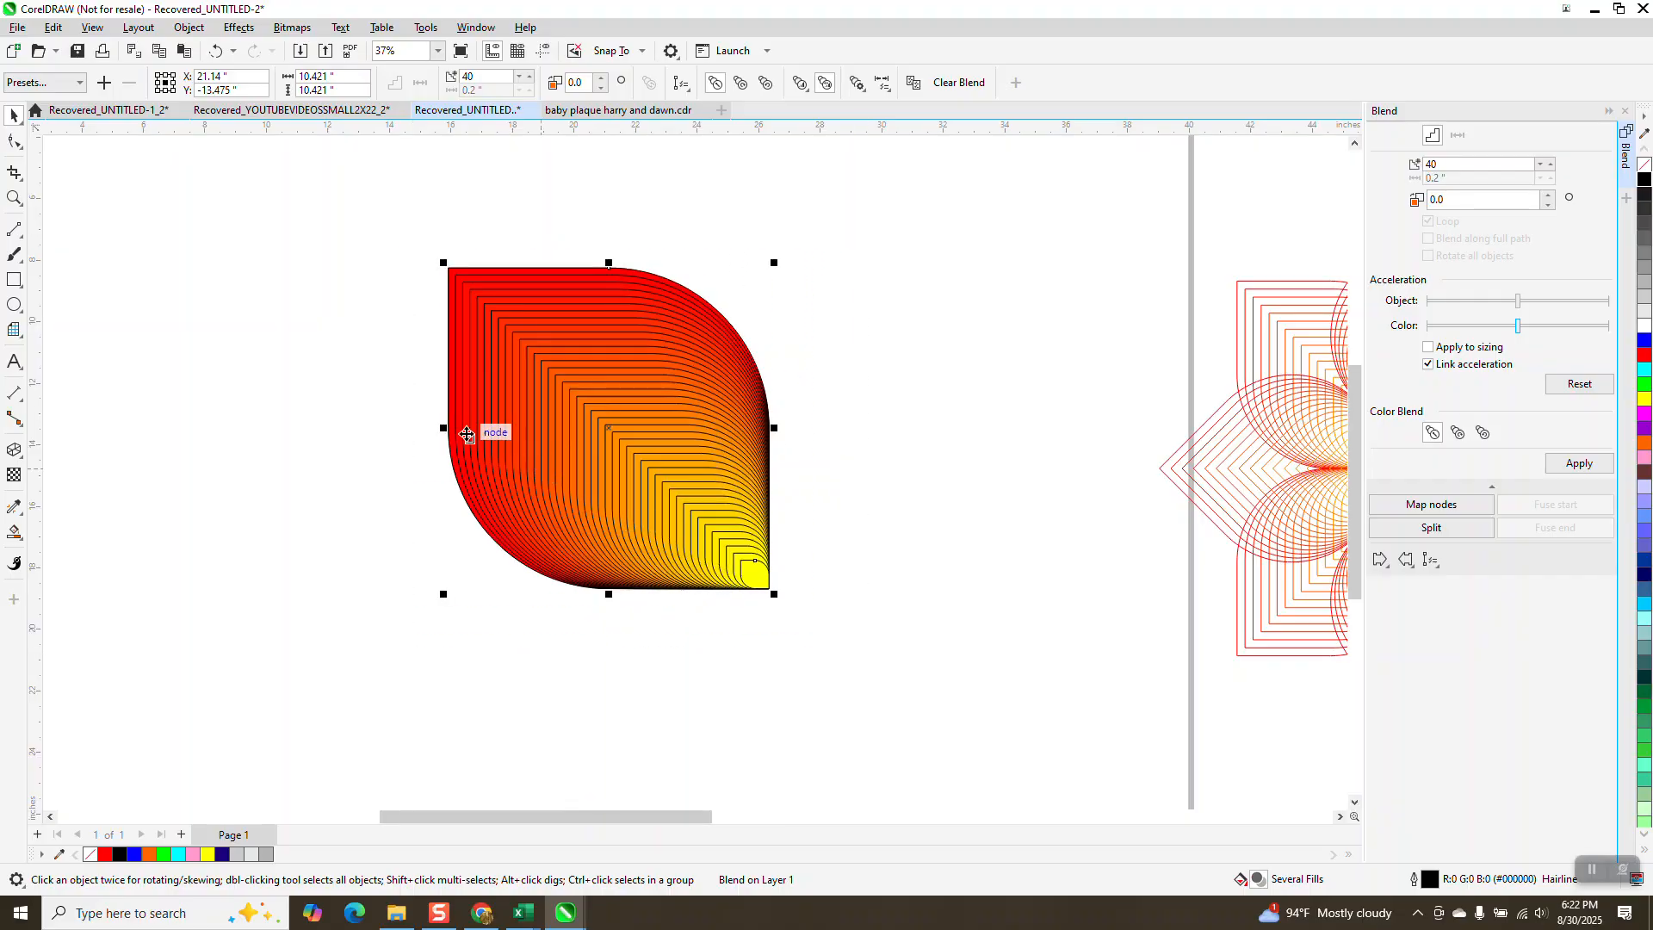
drag(443, 428, 788, 450)
right_click(789, 450)
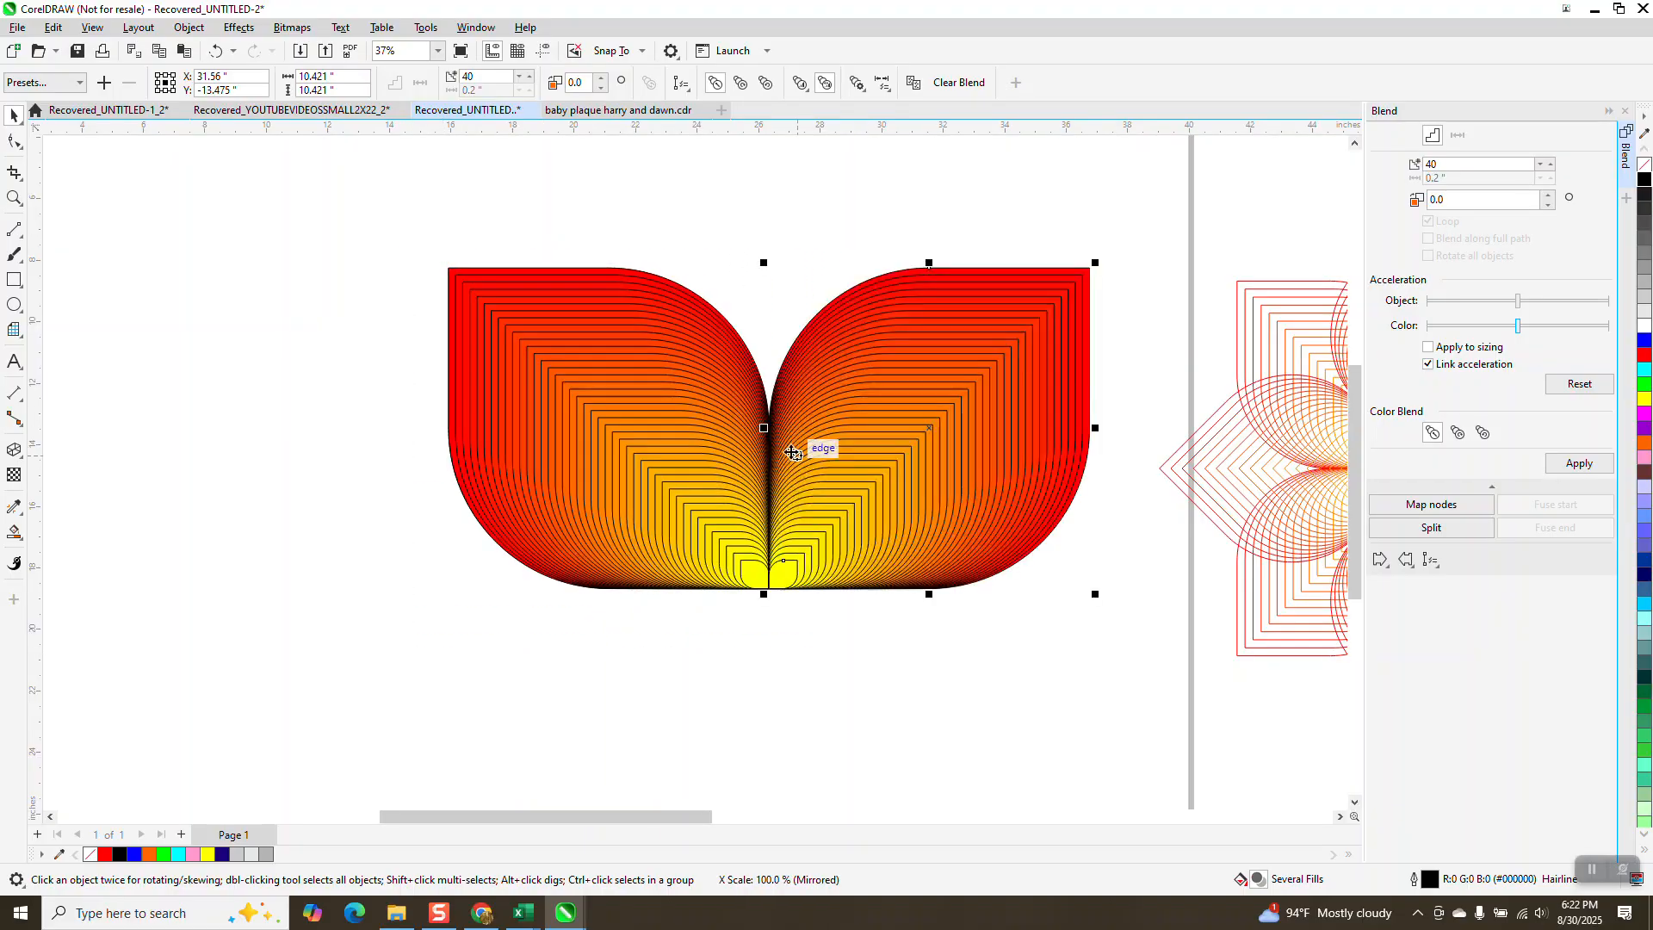
Step: Mirror a copy of both blended petals downward and group all four petals together
scroll(532, 424, down, 2)
drag(420, 281, 886, 560)
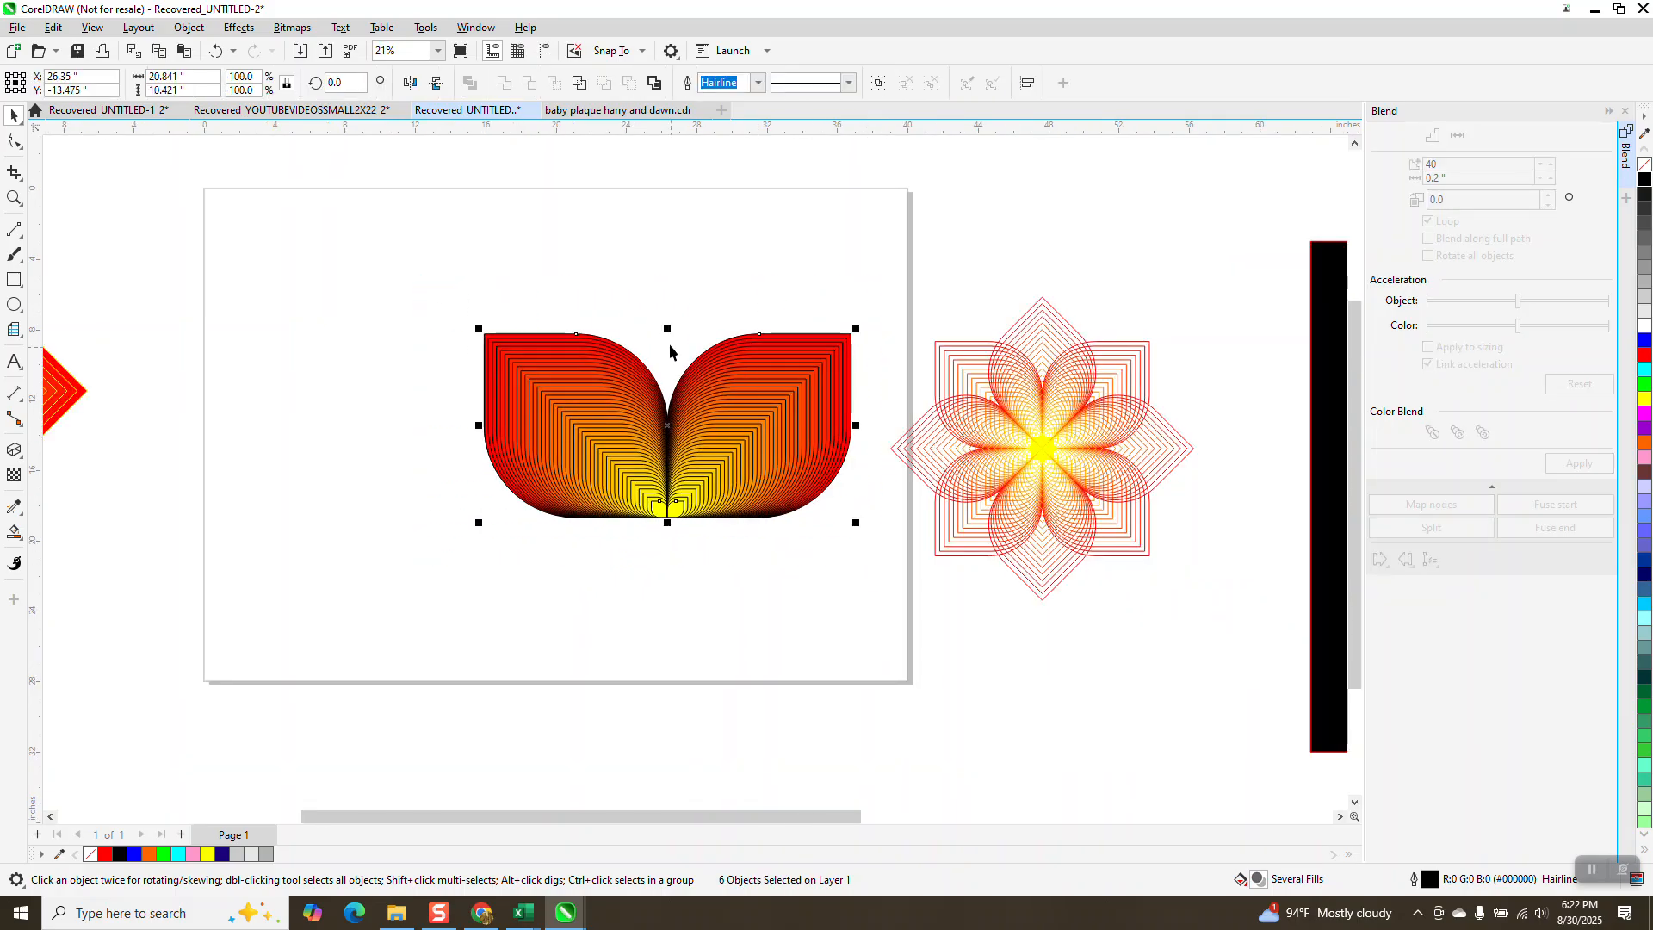
drag(667, 328, 666, 700)
right_click(666, 700)
drag(449, 295, 896, 750)
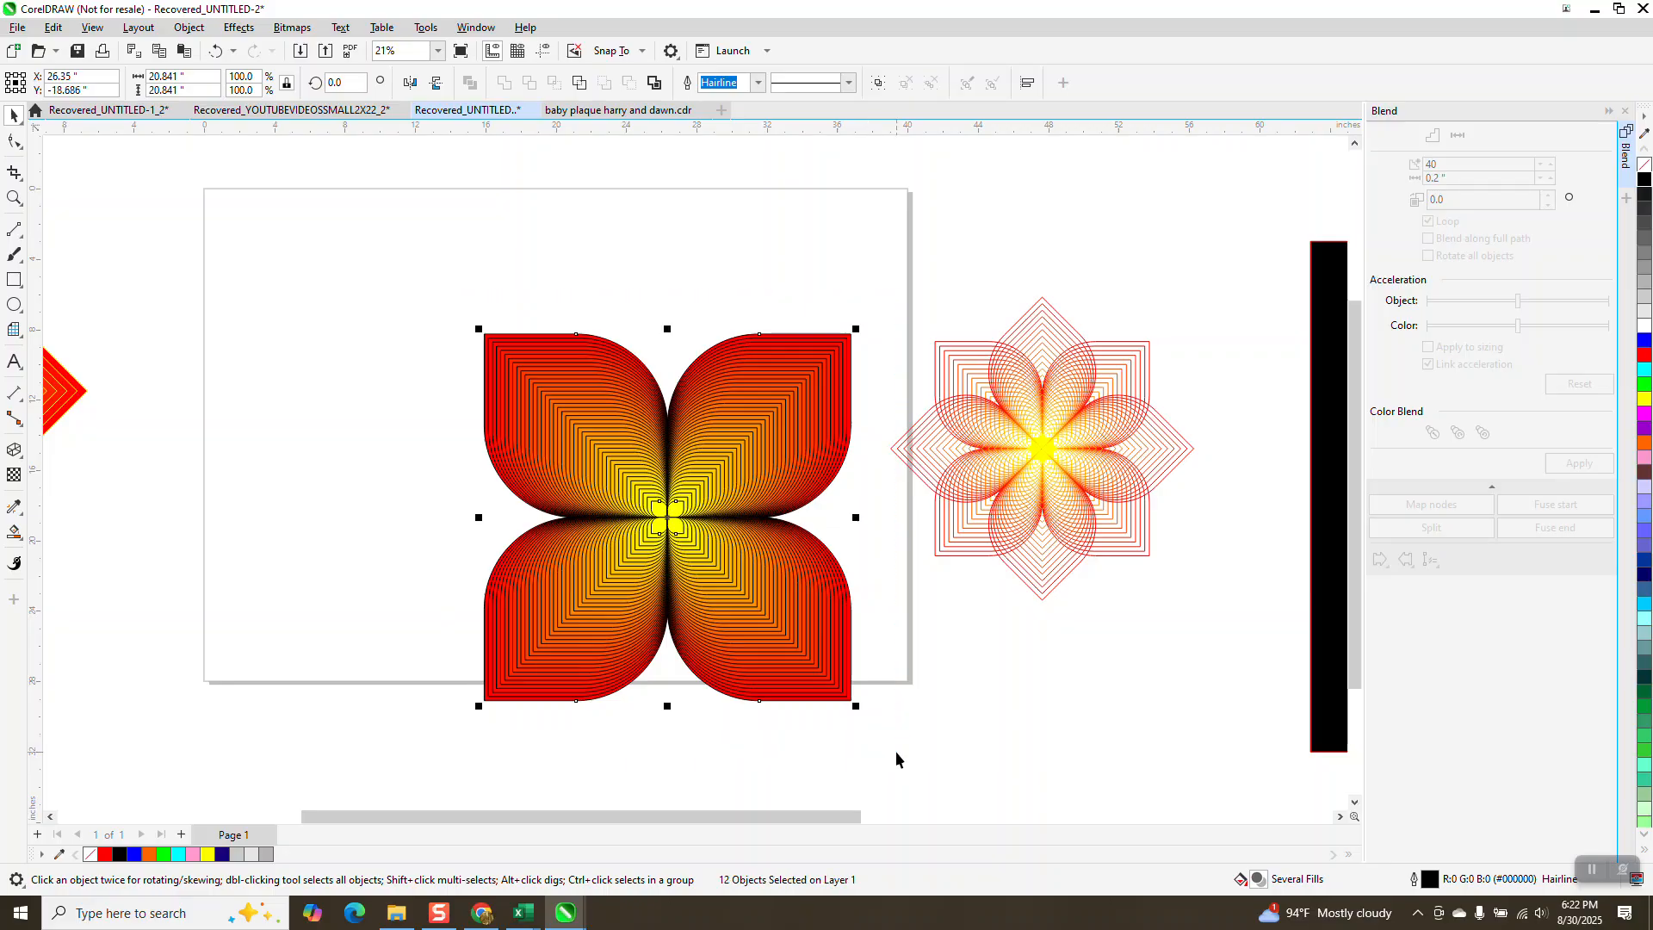
key(ctrl+g)
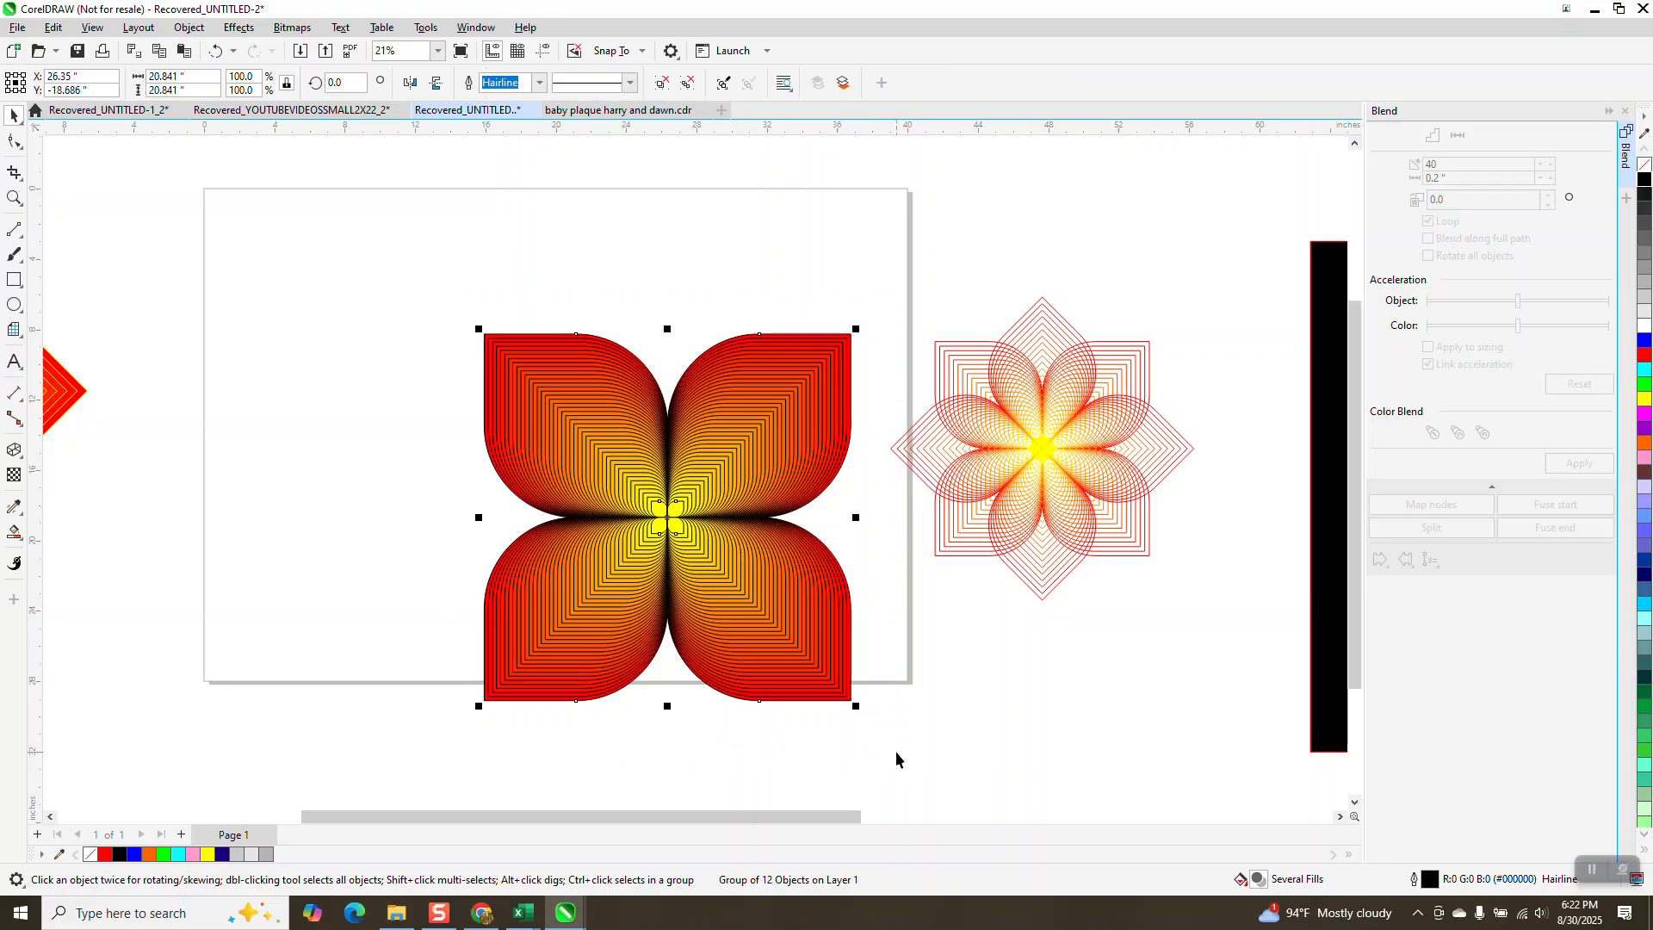
Step: Center the four-petal group on the page and rotate it 45 degrees
key(p)
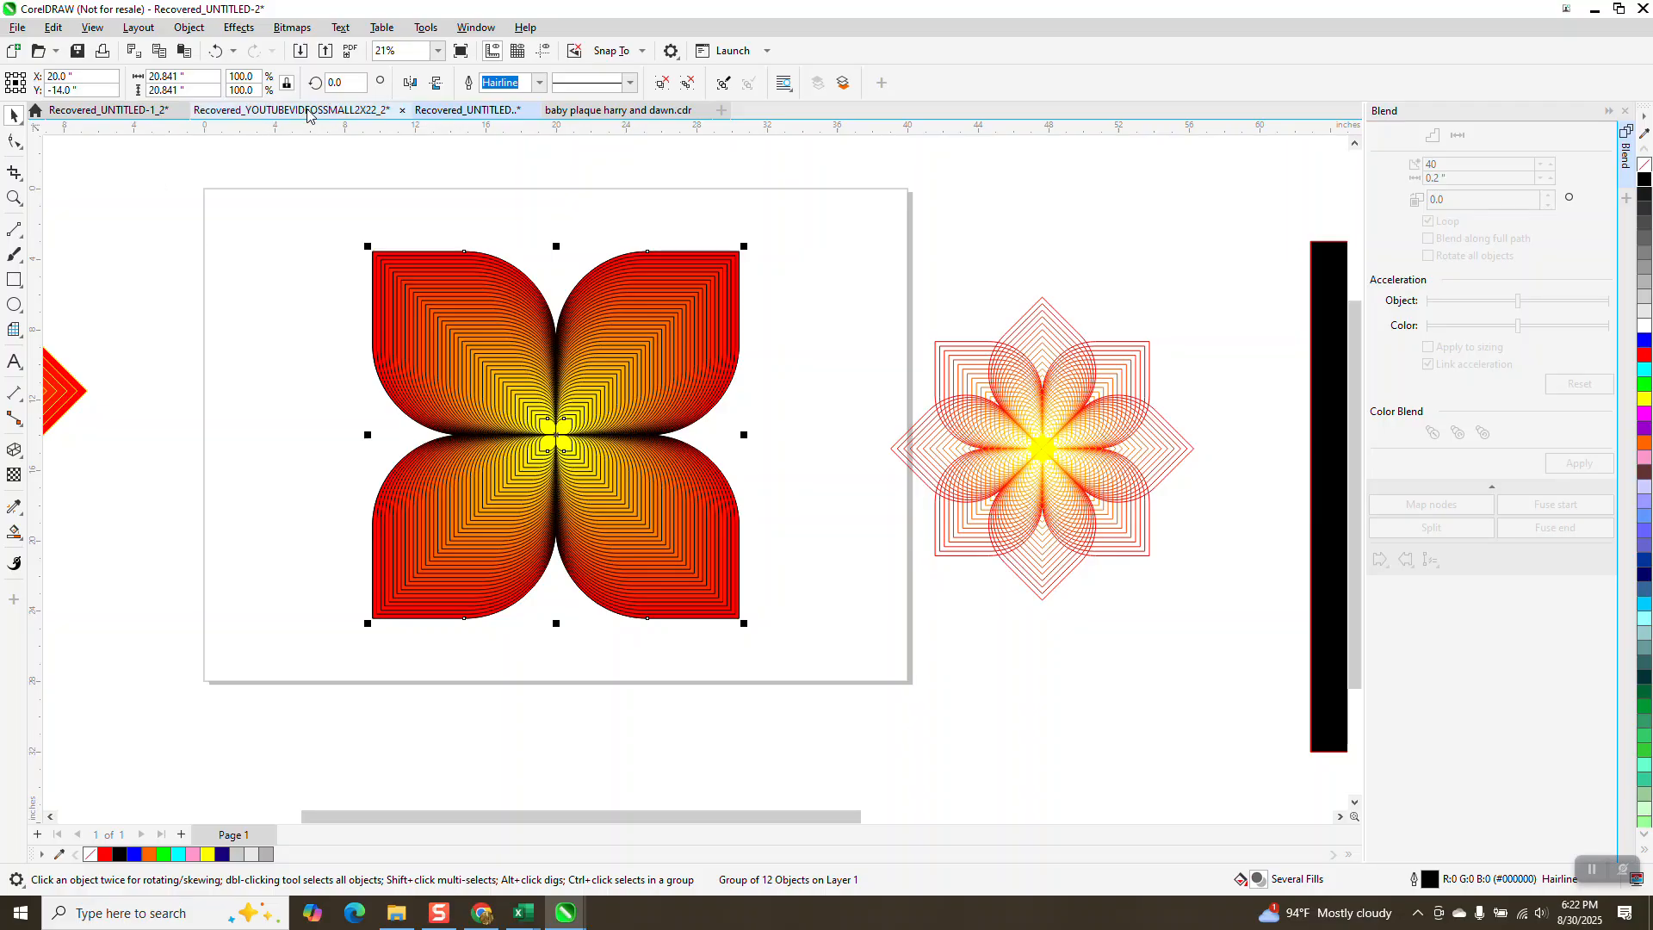
text(45)
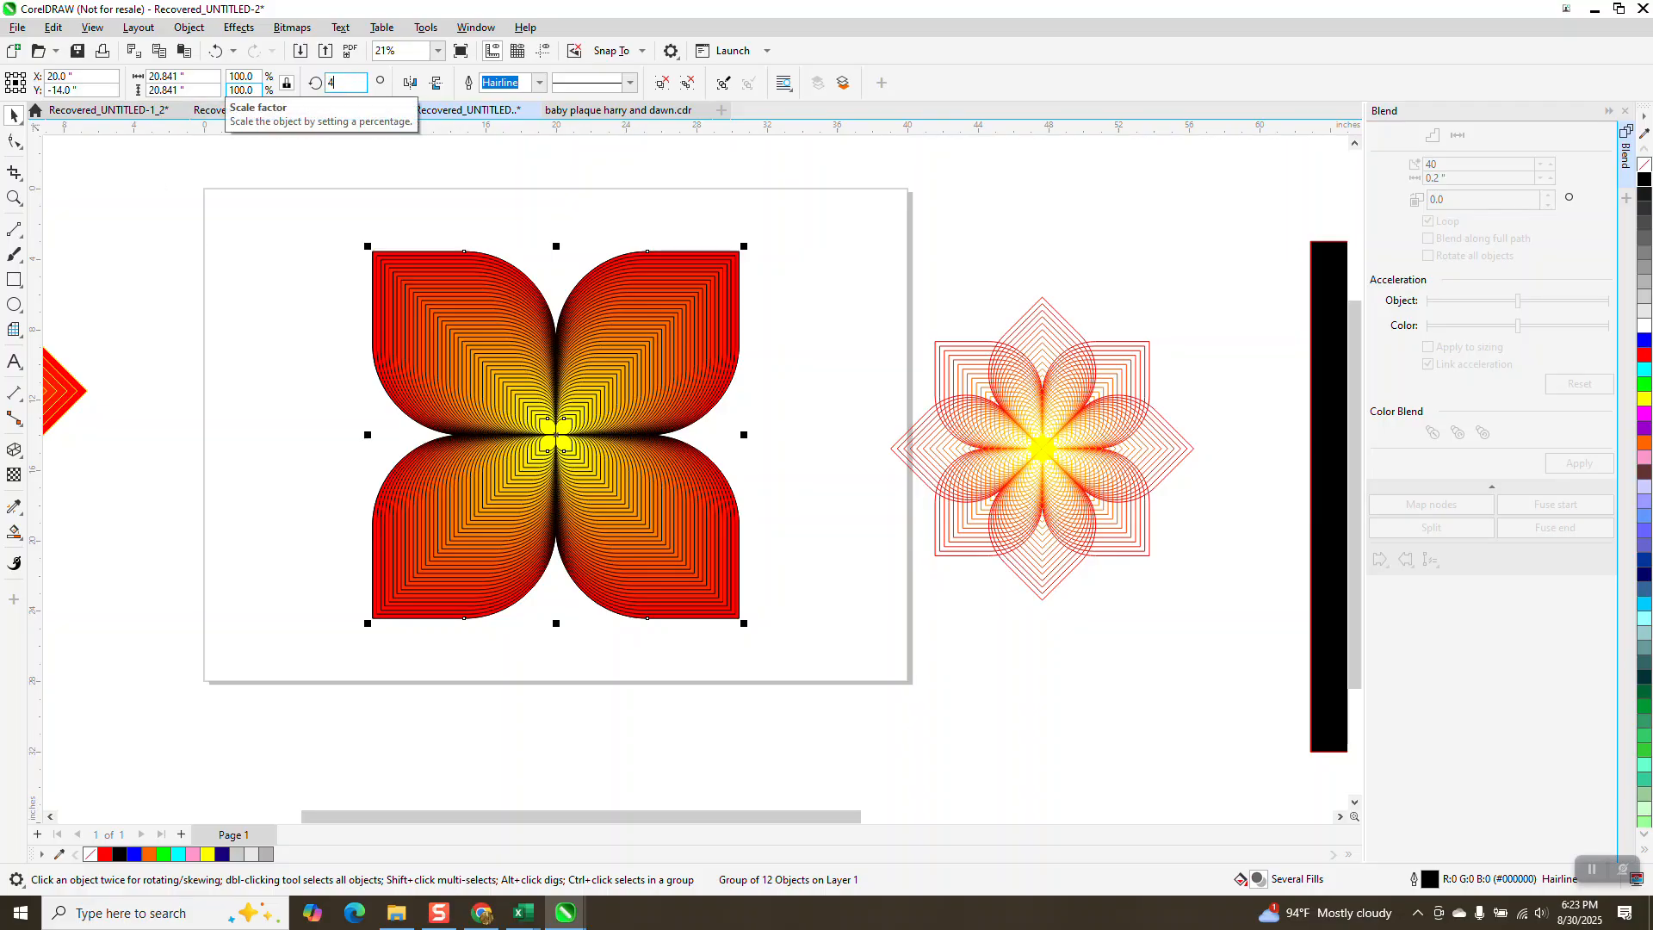
key(Return)
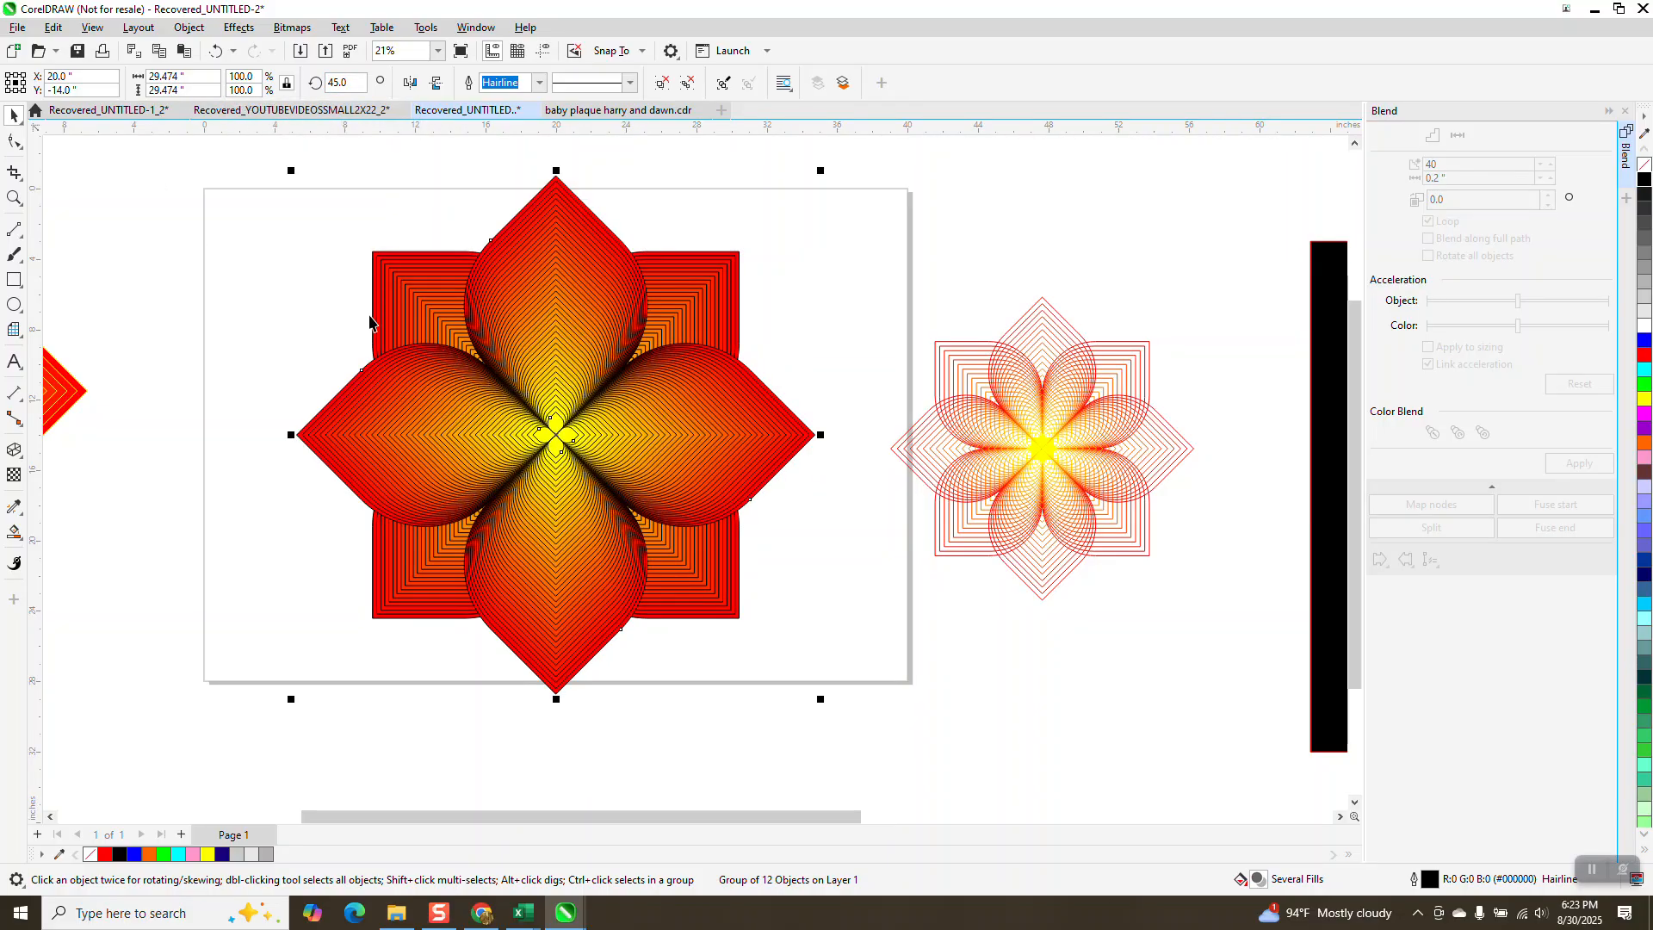
Step: Move the black background rectangle onto the page behind the blended flower
drag(1341, 506, 214, 442)
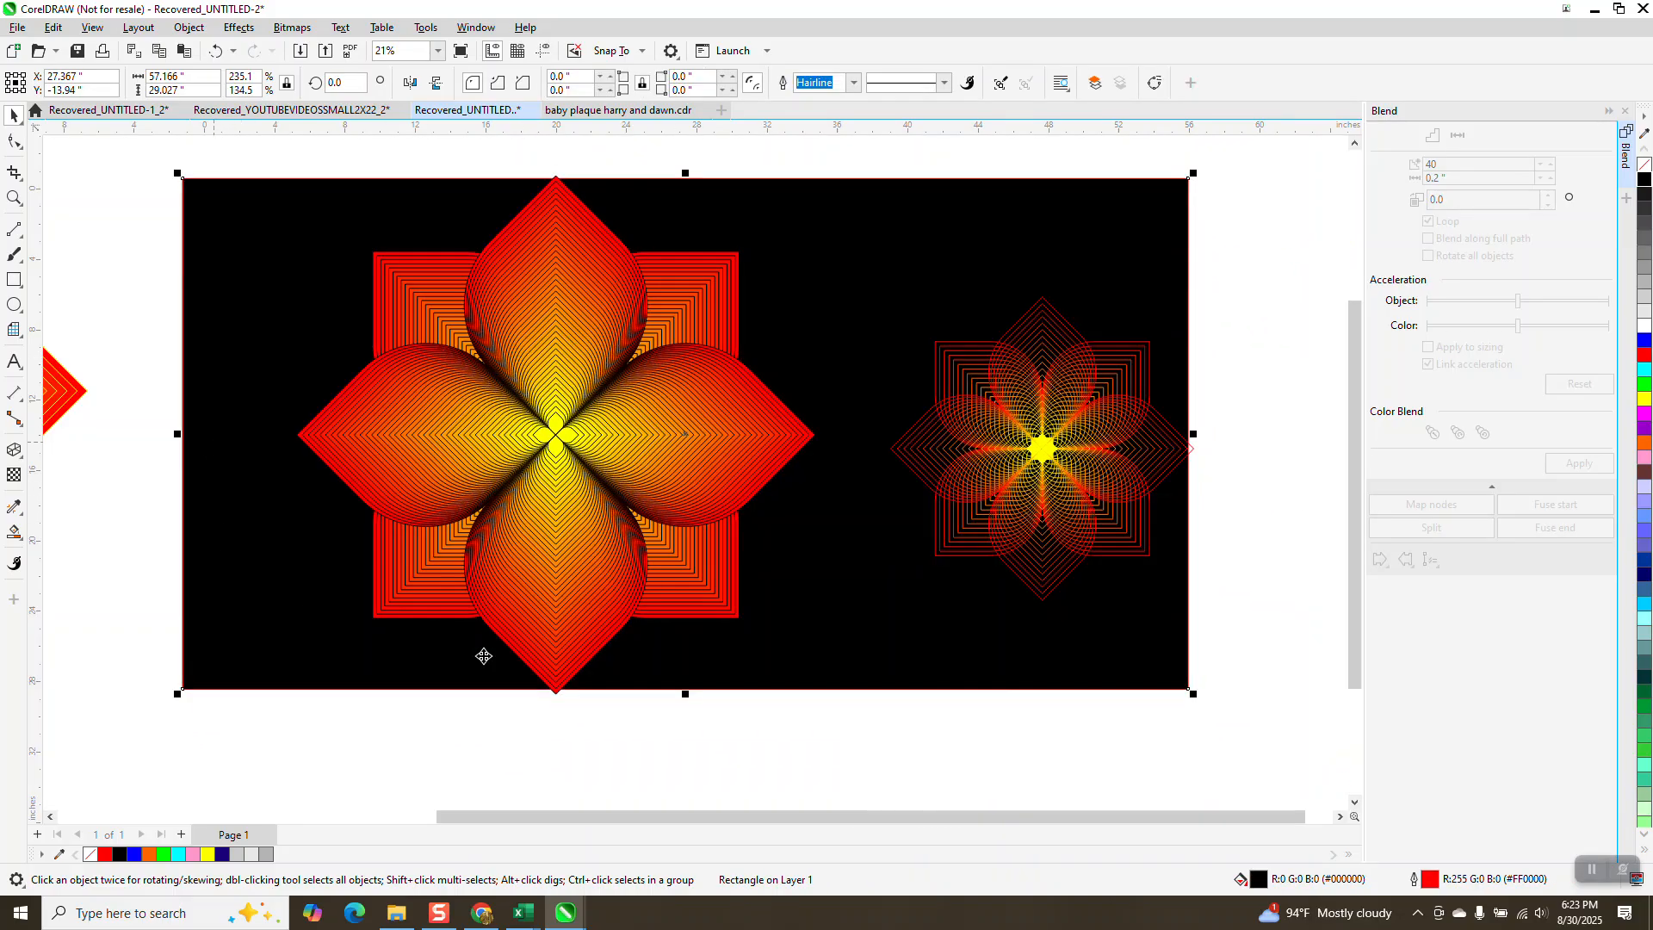
click(506, 720)
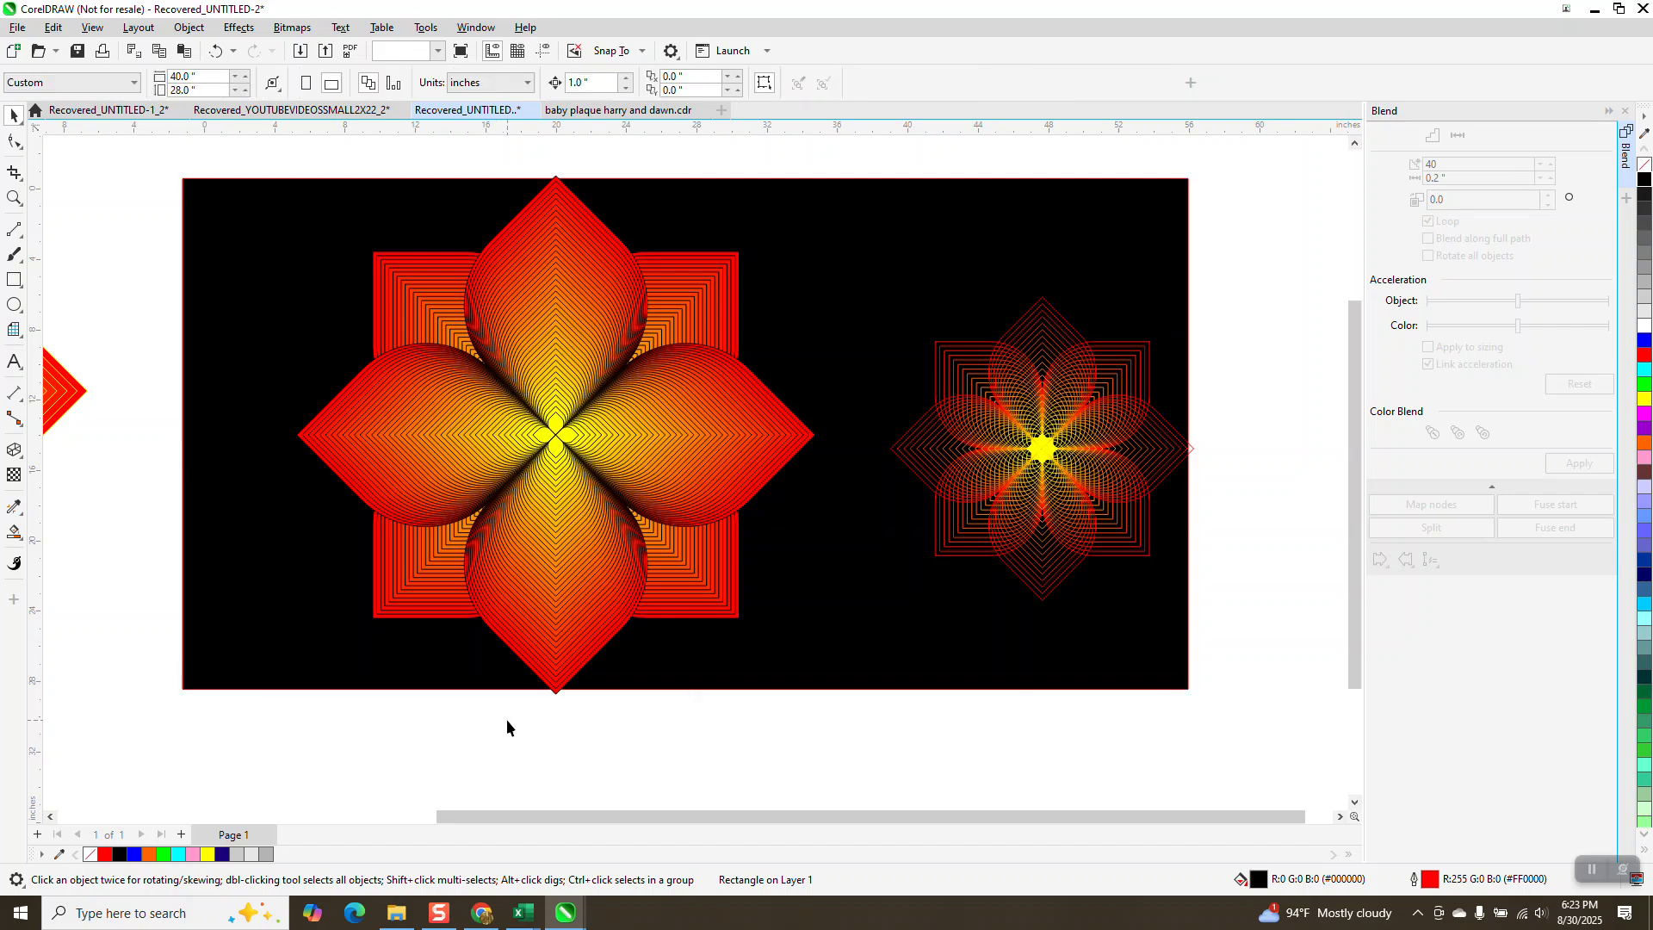